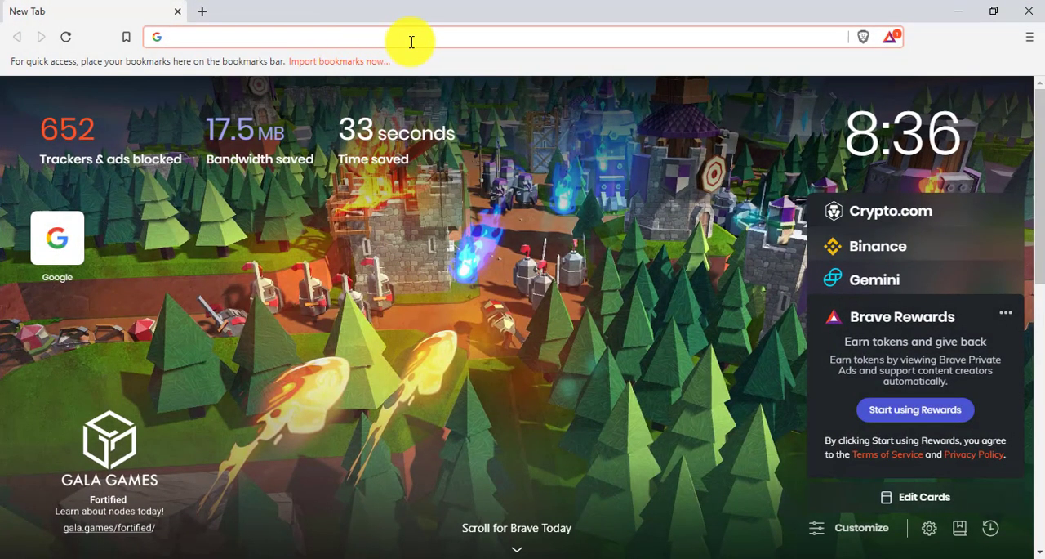
Find isbreeding.net through Google and open the QTL IciMapping Version 4.2 entry in the site's software list.
{"action": "type", "text": "goo"}
{"action": "key", "text": "Return"}
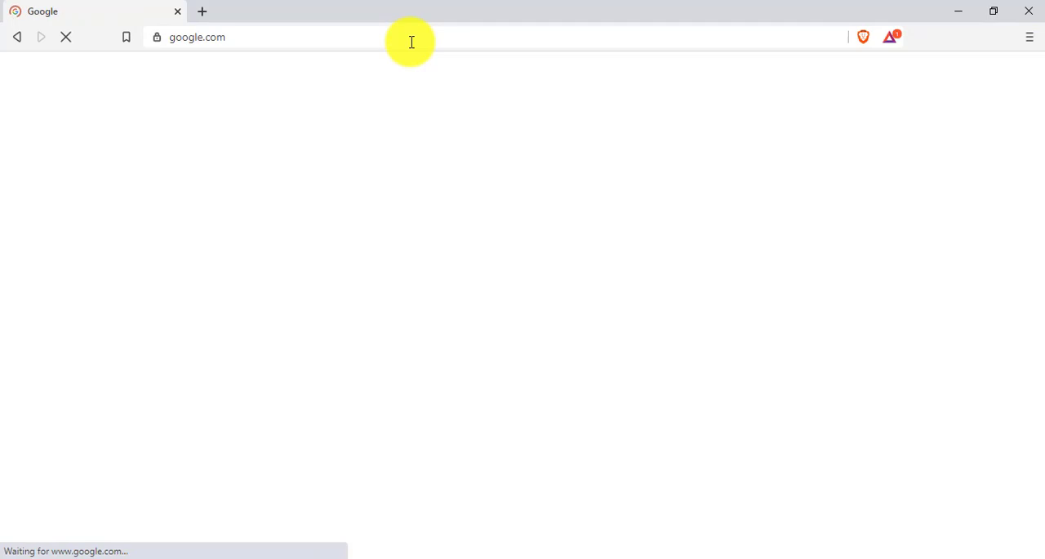
{"action": "left_click", "coordinate": [470, 209]}
{"action": "type", "text": "isbreeding.net"}
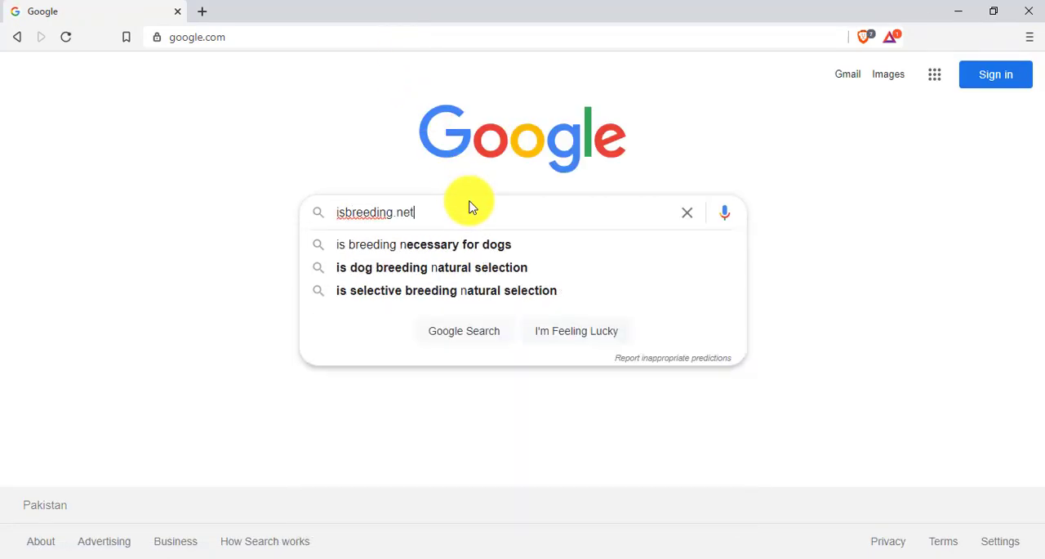
{"action": "key", "text": "Return"}
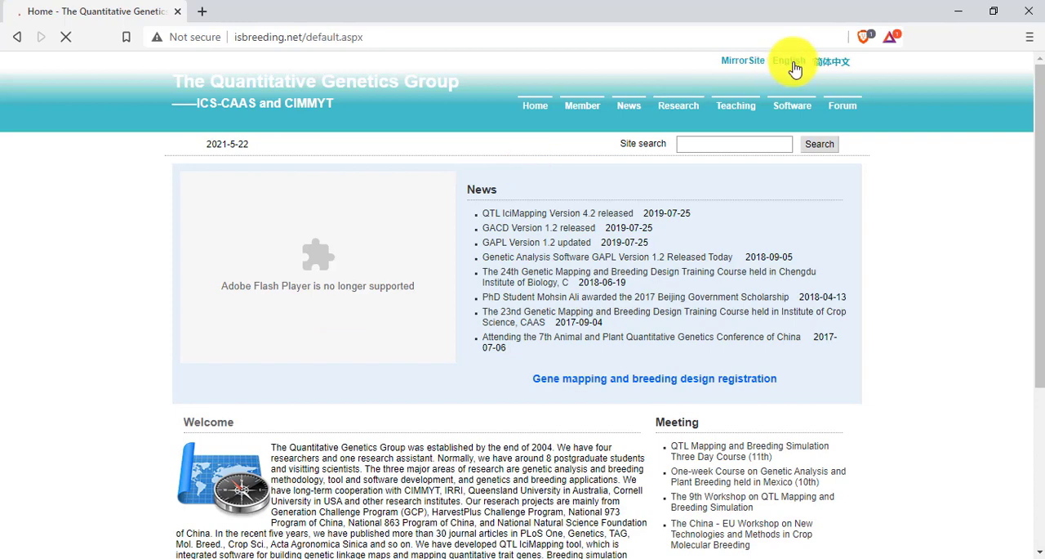
{"action": "left_click", "coordinate": [779, 109]}
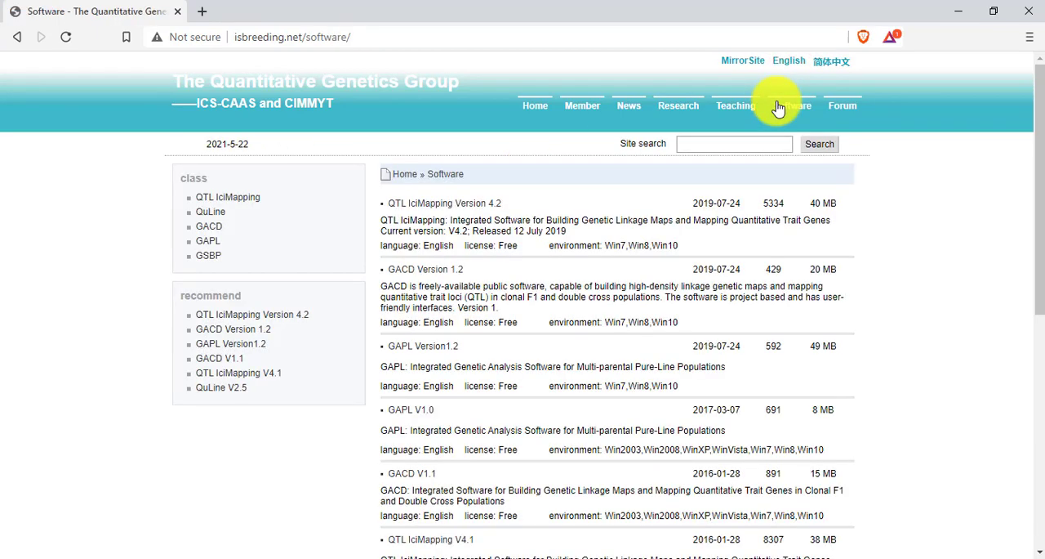
{"action": "left_click", "coordinate": [467, 206]}
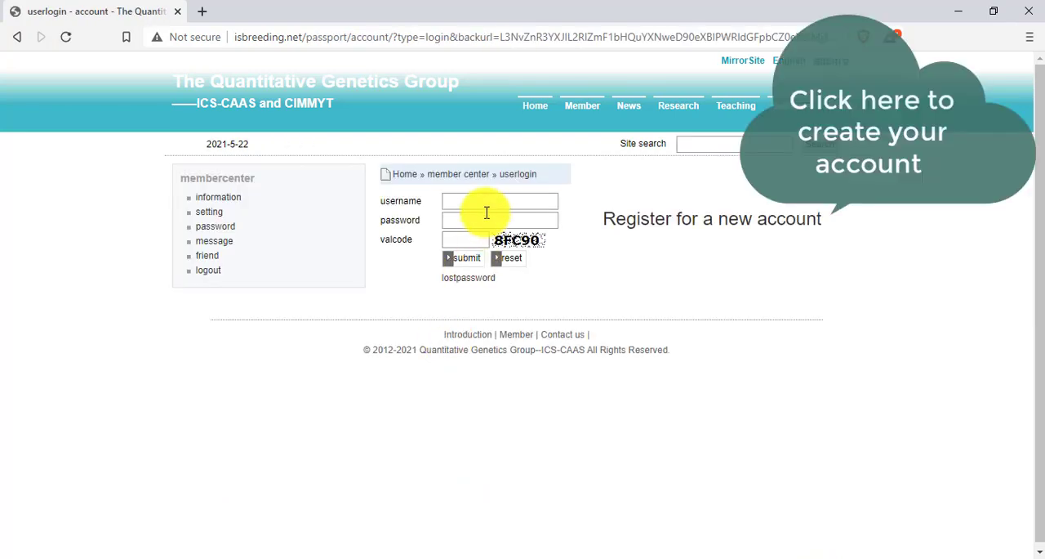
Sign in to the site with the account username, password and validation code.
{"action": "left_click", "coordinate": [483, 204]}
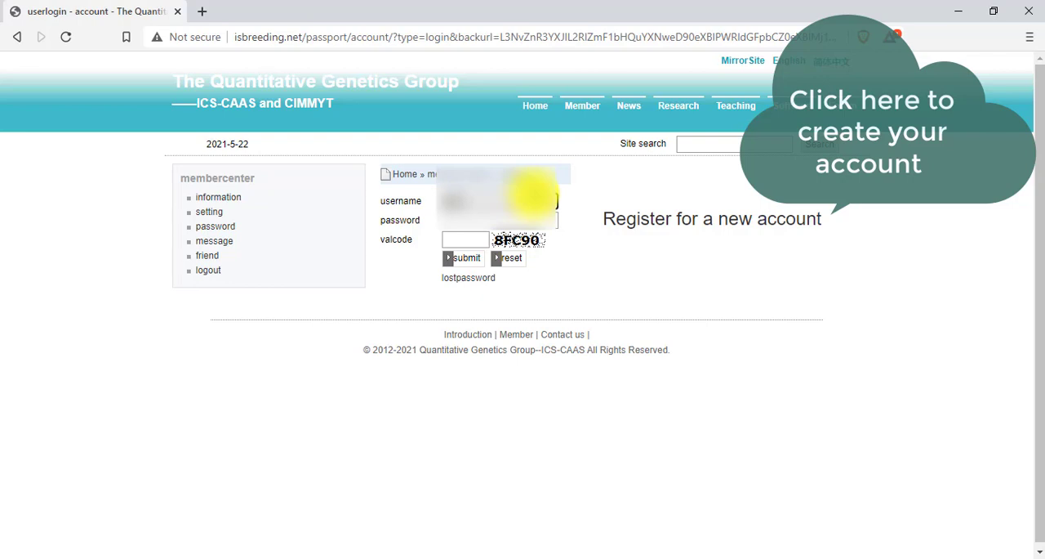
{"action": "key", "text": "Tab"}
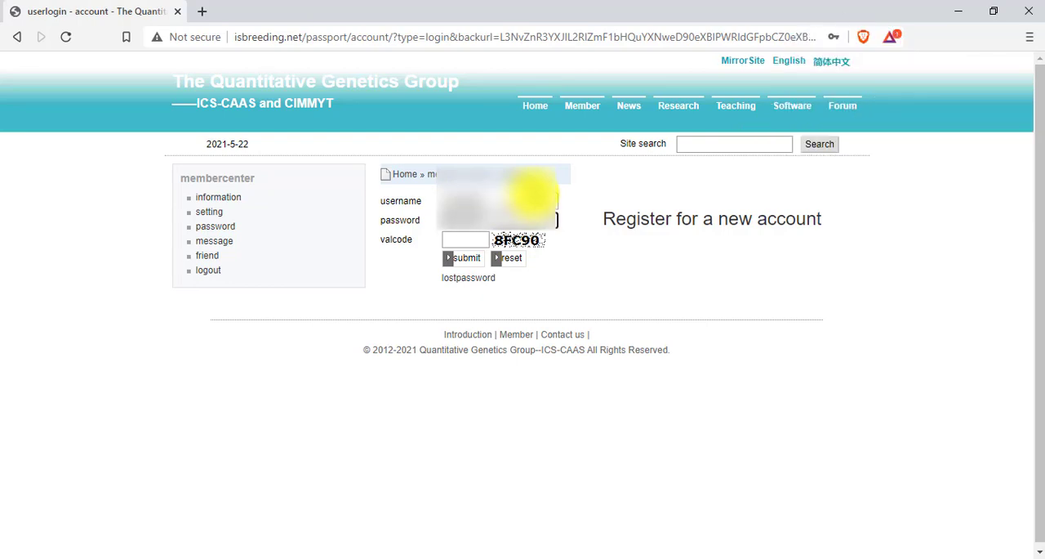
{"action": "key", "text": "Tab"}
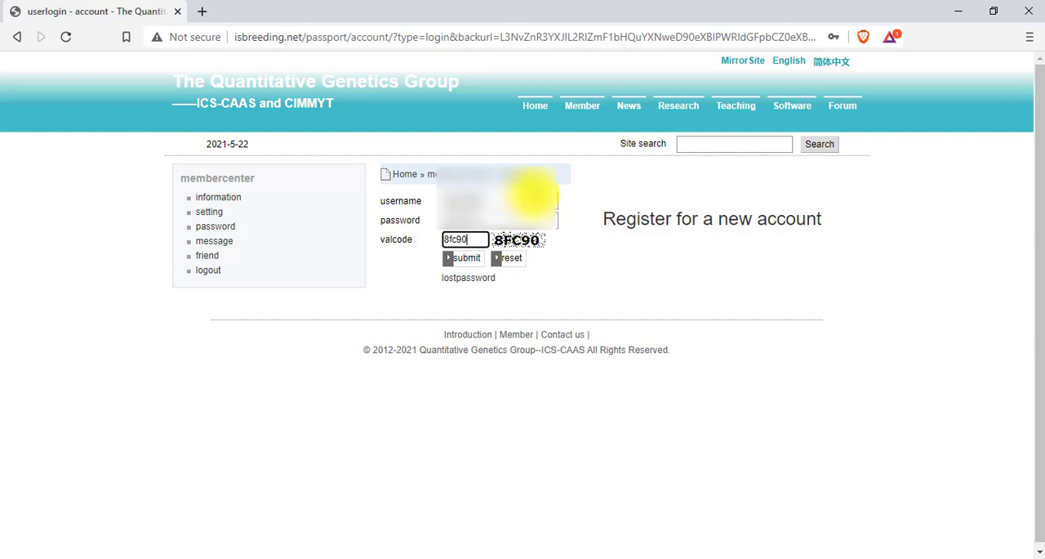
{"action": "left_click", "coordinate": [463, 258]}
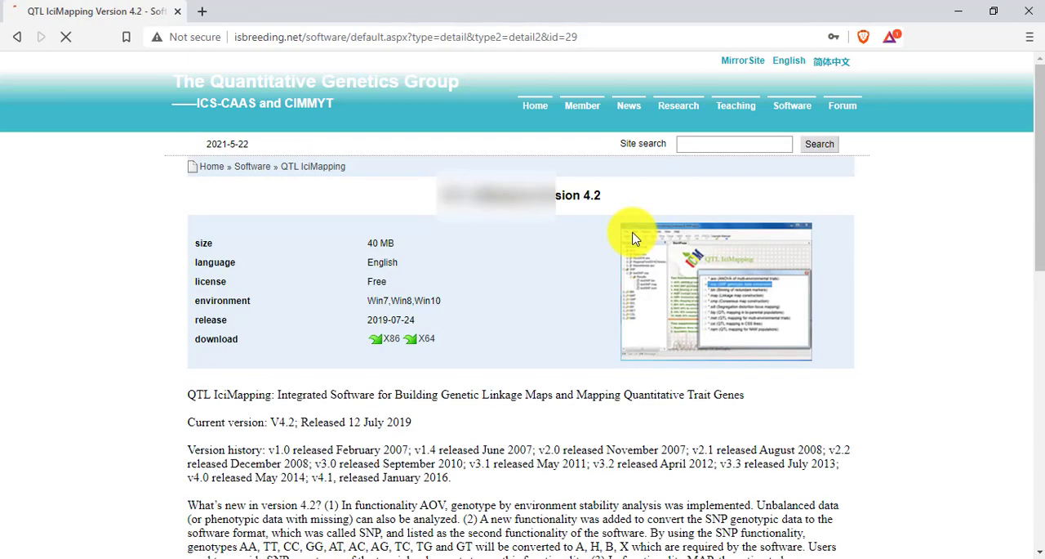
Download the X64 version of QTL IciMapping and save ICIMSetup_X64_V4.2.exe in the Downloads folder.
{"action": "left_click", "coordinate": [424, 343]}
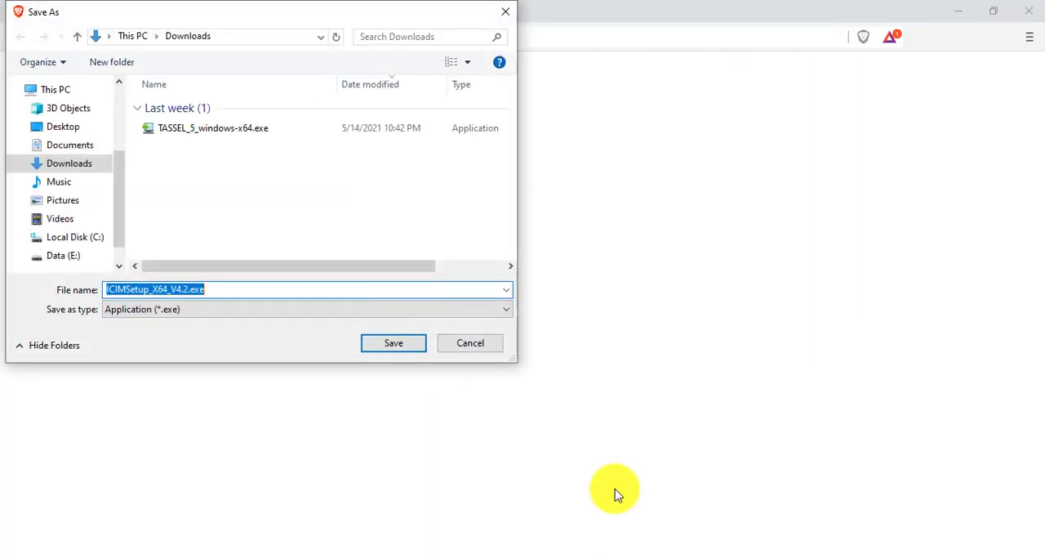
{"action": "left_click", "coordinate": [376, 344]}
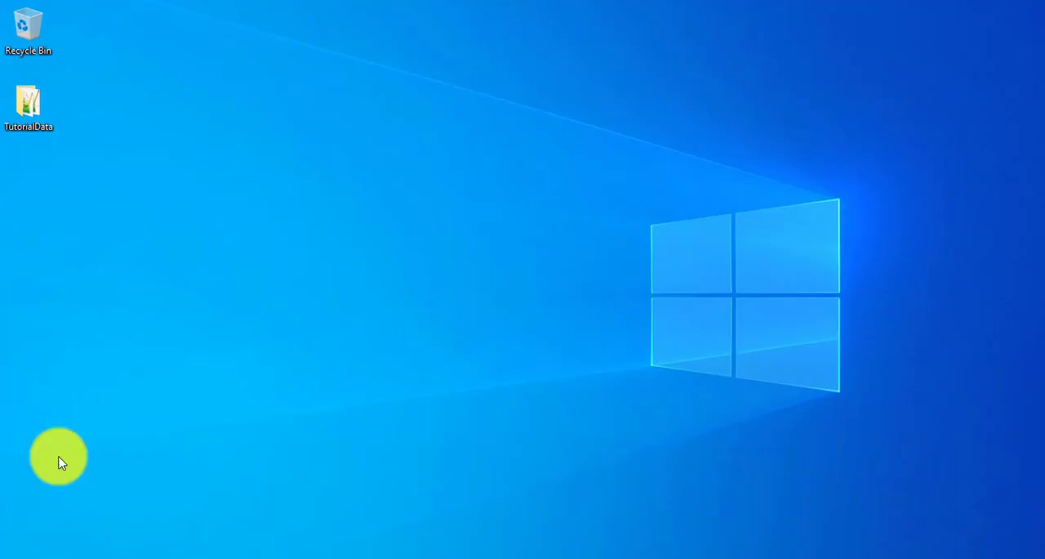
Switch to File Explorer and open the Downloads folder.
{"action": "left_click", "coordinate": [15, 557]}
{"action": "left_click", "coordinate": [15, 557]}
{"action": "left_click", "coordinate": [15, 557]}
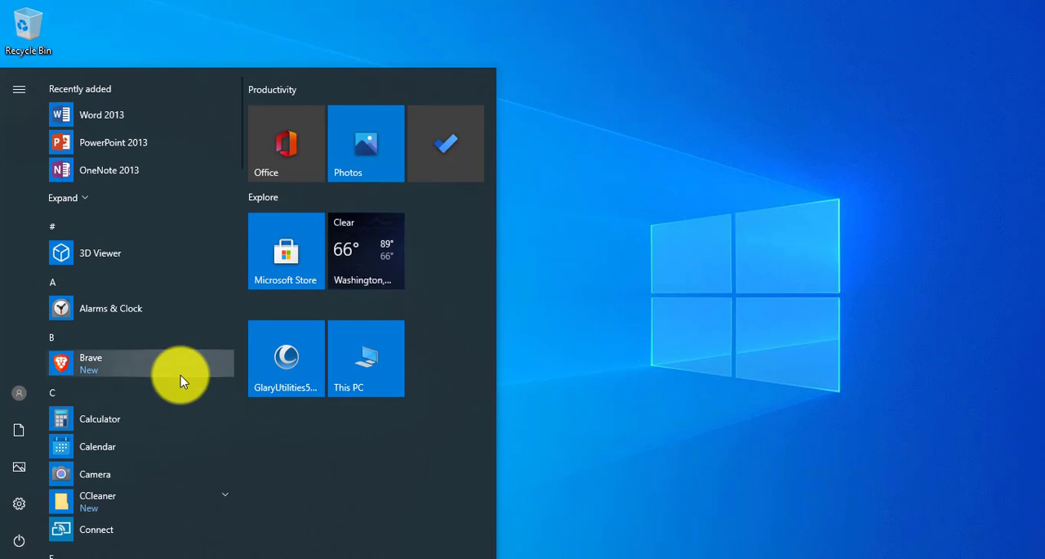
{"action": "left_click", "coordinate": [337, 378]}
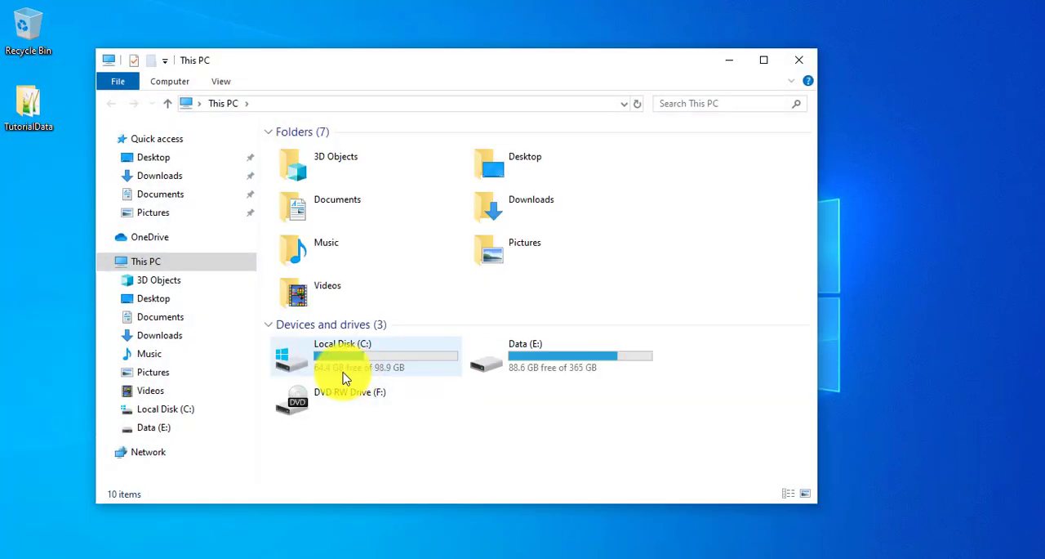
{"action": "left_click", "coordinate": [168, 181]}
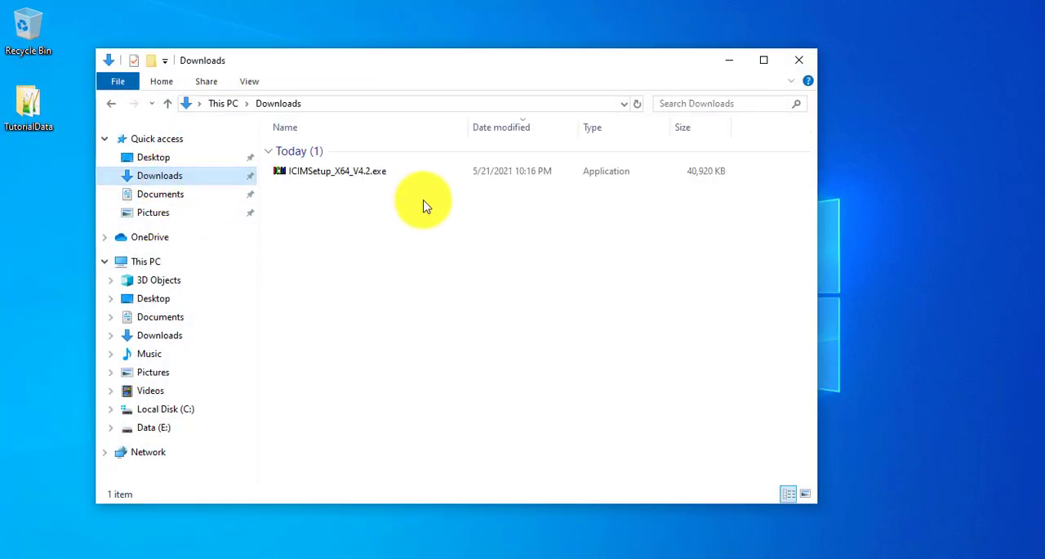
Launch ICIMSetup_X64_V4.2.exe and allow it to run despite the SmartScreen protection.
{"action": "left_click", "coordinate": [348, 173]}
{"action": "left_click", "coordinate": [392, 229]}
{"action": "left_click", "coordinate": [357, 176]}
{"action": "double_click", "coordinate": [357, 176]}
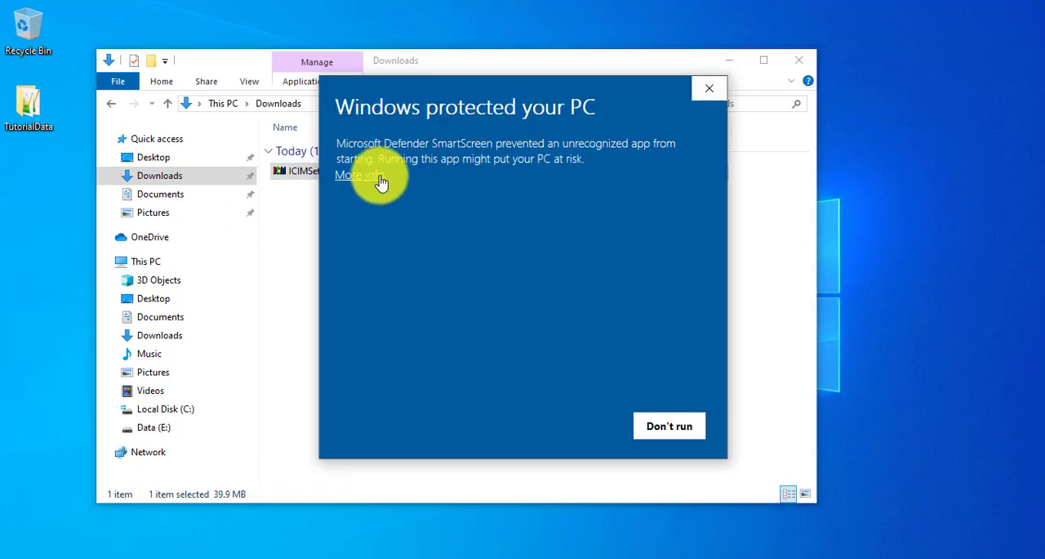
{"action": "left_click", "coordinate": [380, 182]}
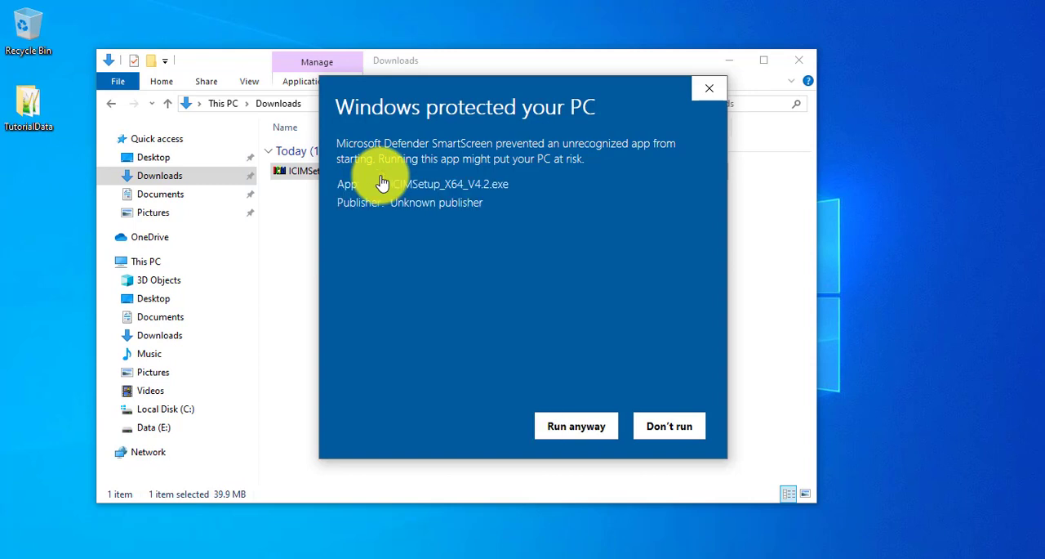
{"action": "left_click", "coordinate": [558, 426]}
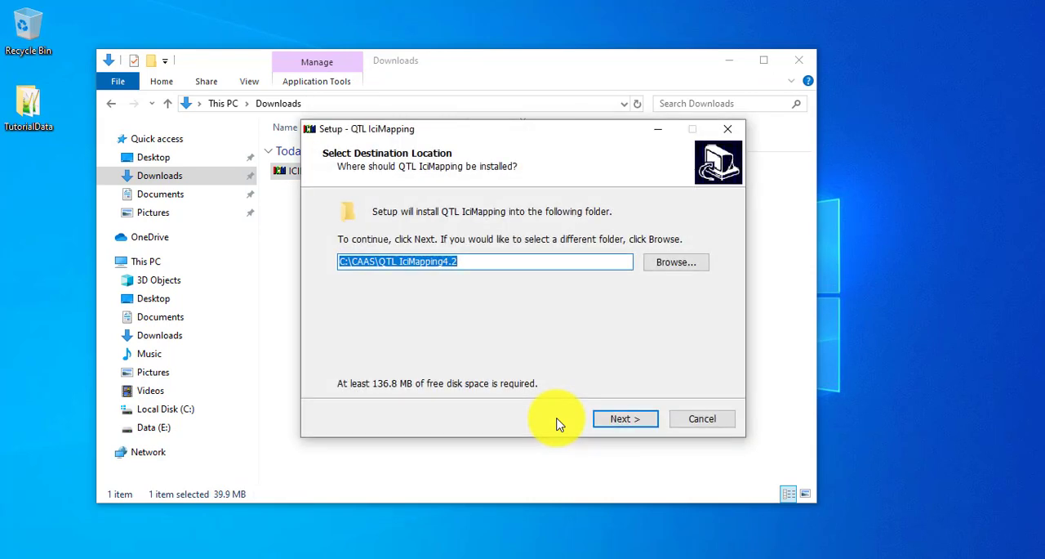
Install QTL IciMapping in C:\CAAS\QTL IciMapping4.2 with a Quick Launch shortcut, finish the setup and maximize the launched program.
{"action": "left_click", "coordinate": [626, 419]}
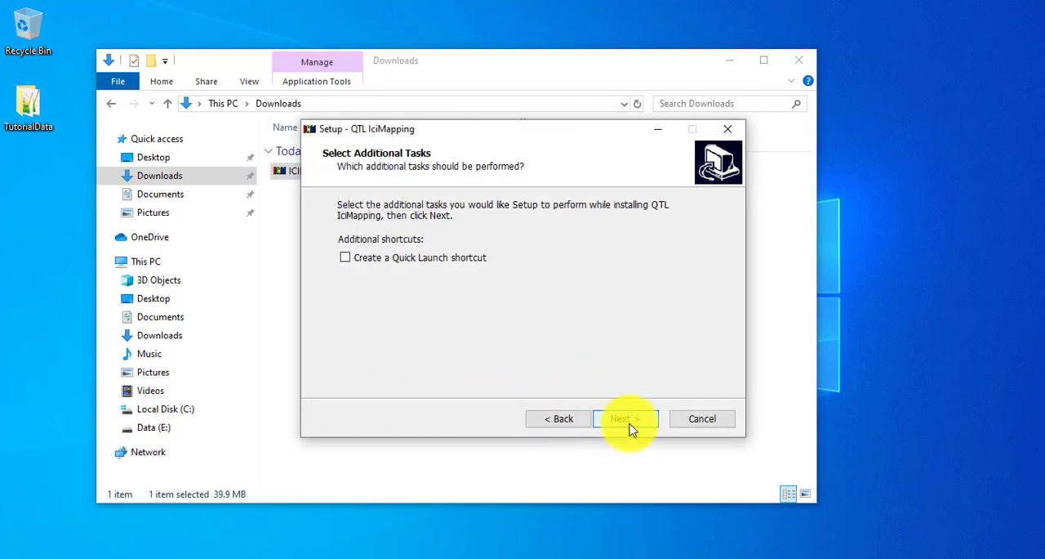
{"action": "left_click", "coordinate": [441, 259]}
{"action": "left_click", "coordinate": [633, 424]}
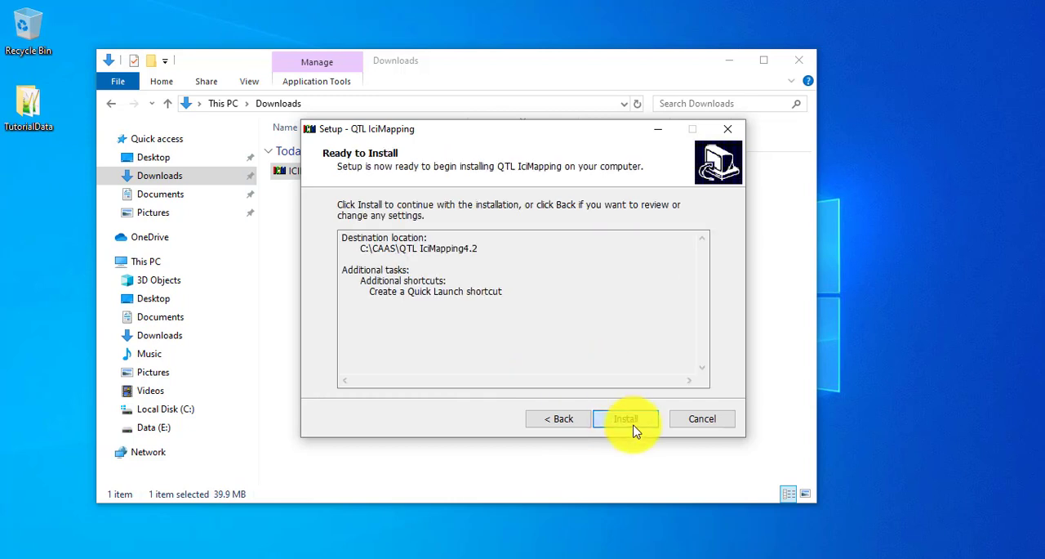
{"action": "left_click", "coordinate": [630, 426]}
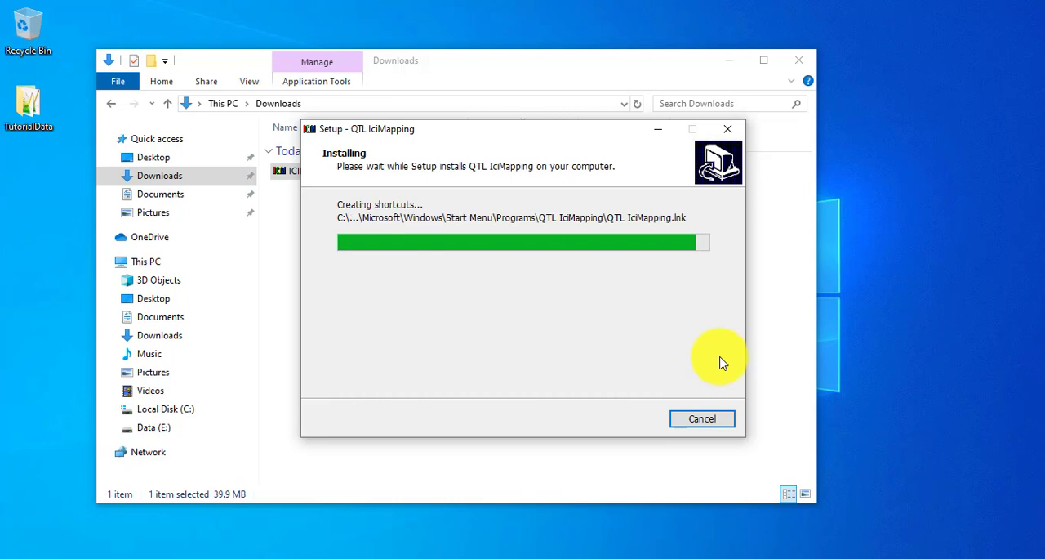
{"action": "left_click", "coordinate": [635, 421]}
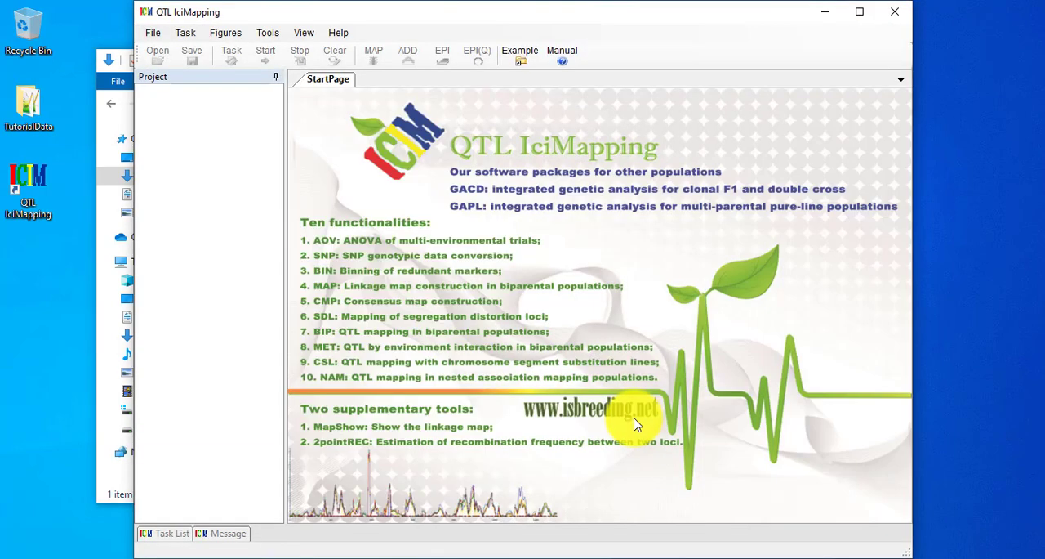
{"action": "double_click", "coordinate": [684, 13]}
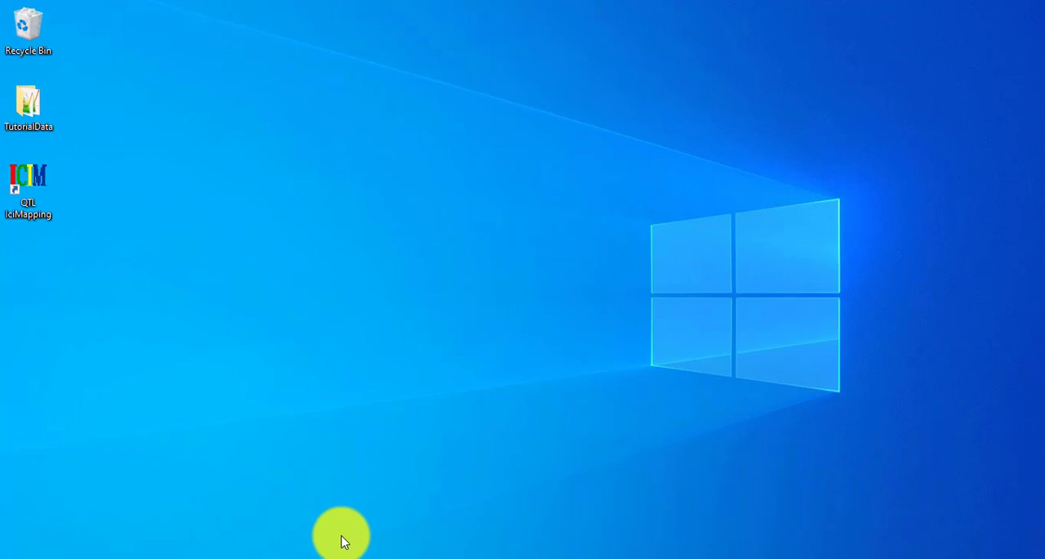
Switch to File Explorer and open the example folder C:\CAAS\QTL IciMapping4.2\Examples\AOV.
{"action": "left_click", "coordinate": [10, 552]}
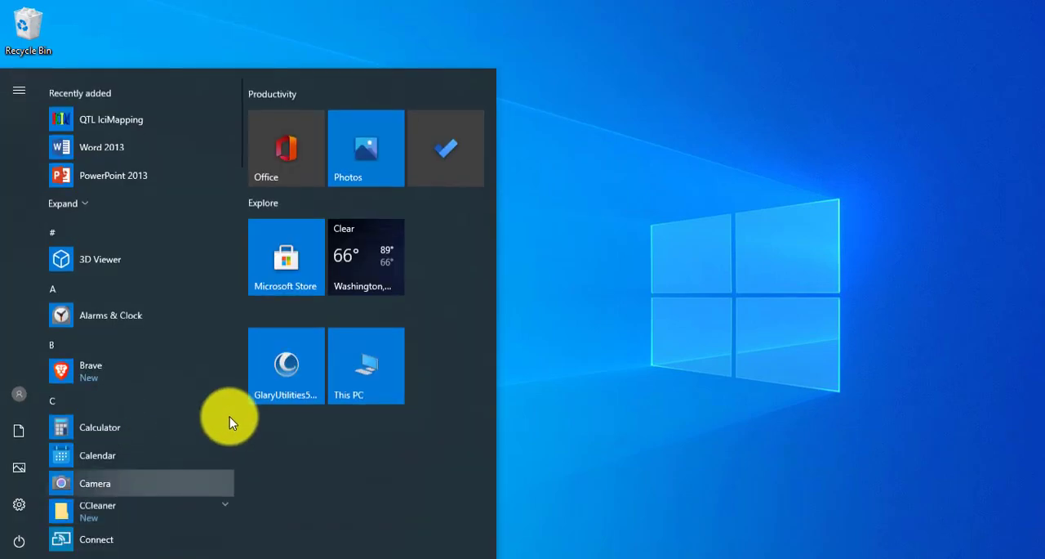
{"action": "left_click", "coordinate": [369, 357]}
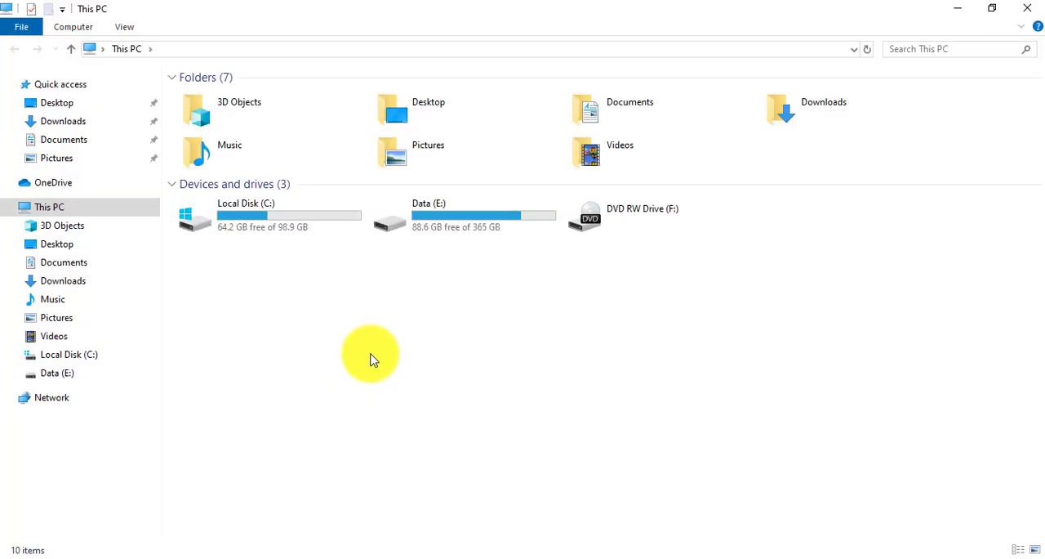
{"action": "double_click", "coordinate": [259, 211]}
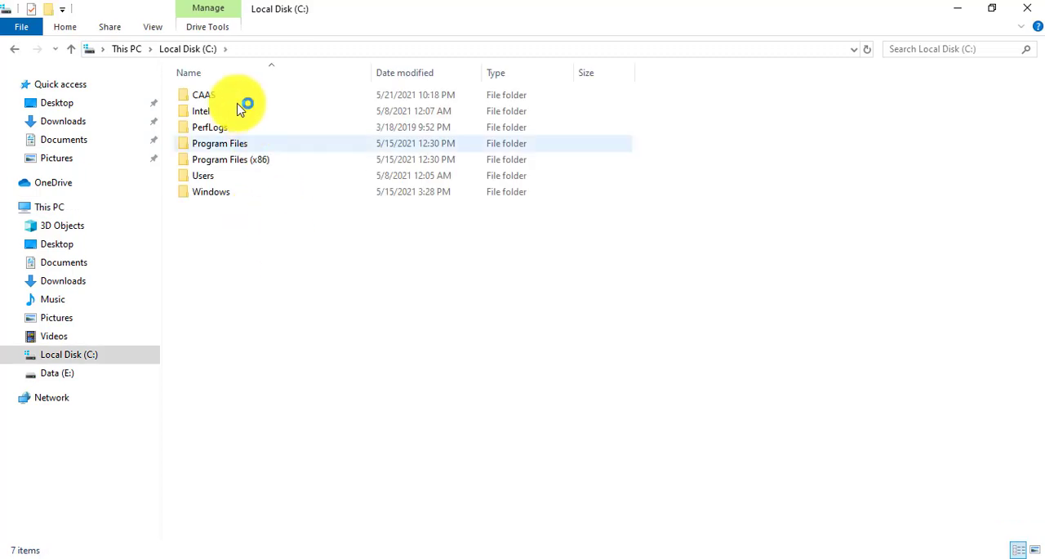
{"action": "double_click", "coordinate": [210, 95]}
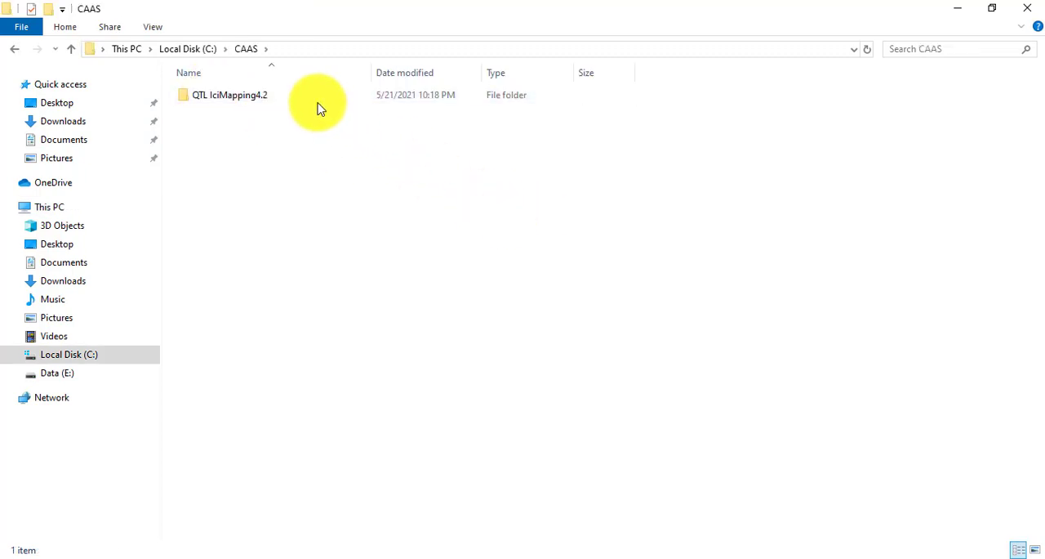
{"action": "double_click", "coordinate": [316, 98]}
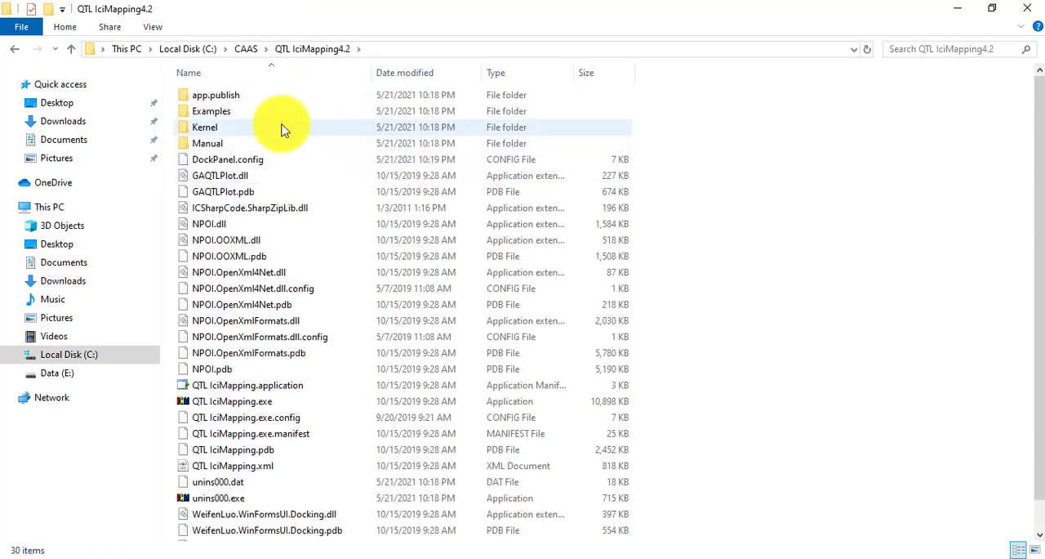
{"action": "double_click", "coordinate": [231, 111]}
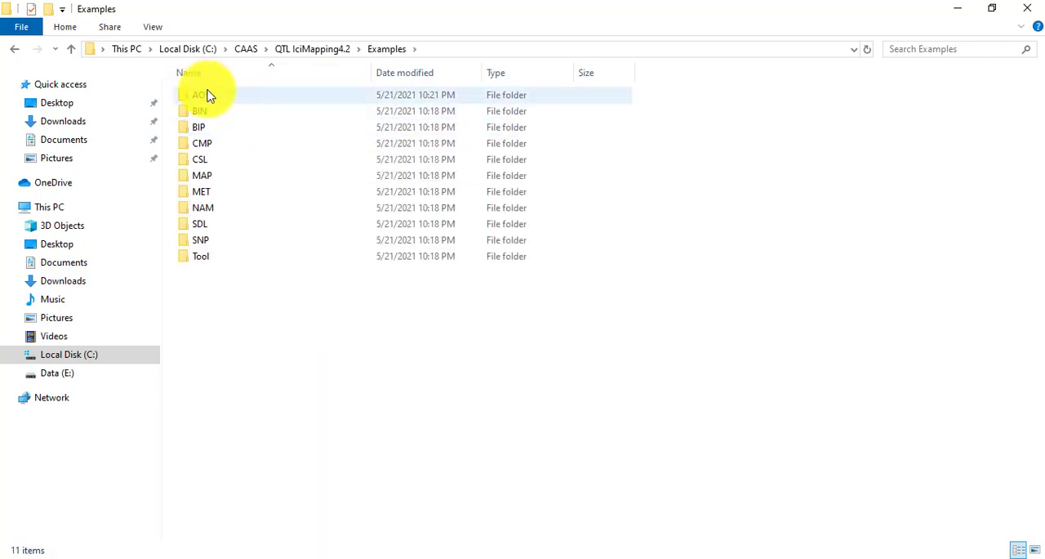
{"action": "double_click", "coordinate": [222, 96]}
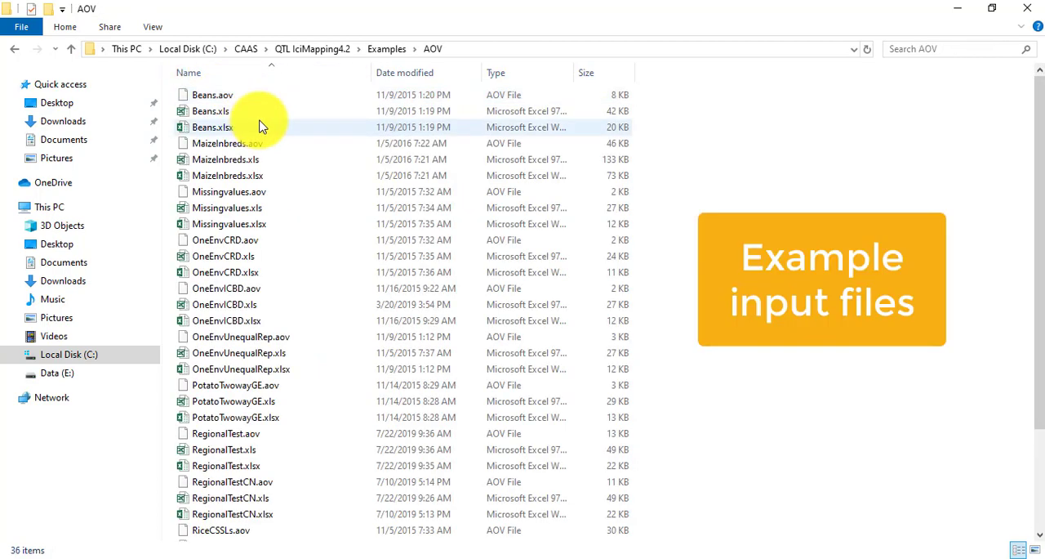
Open the example input workbook RiceRILs.xlsx in Excel.
{"action": "scroll", "coordinate": [264, 131], "scroll_direction": "down", "scroll_amount": 3}
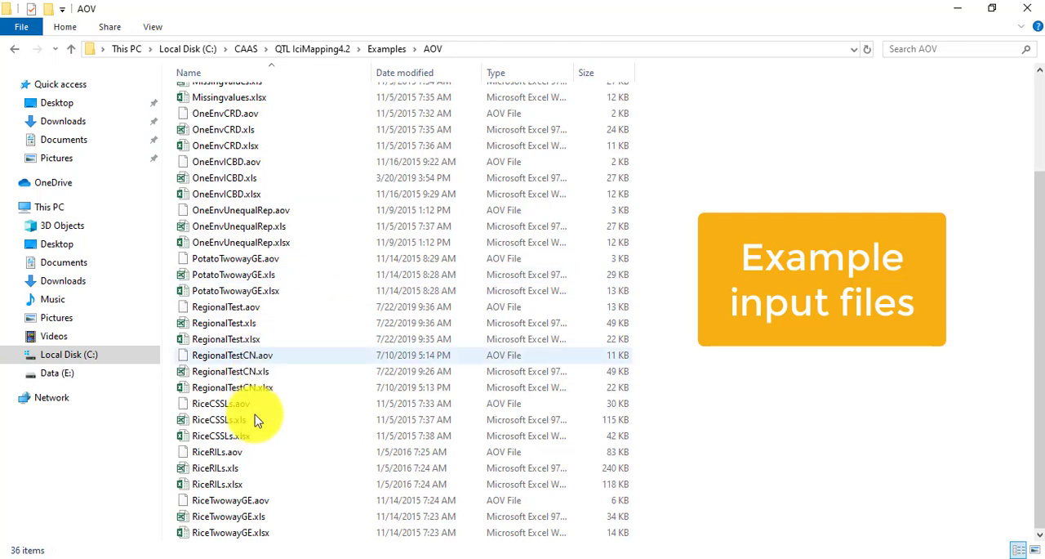
{"action": "left_click", "coordinate": [241, 486]}
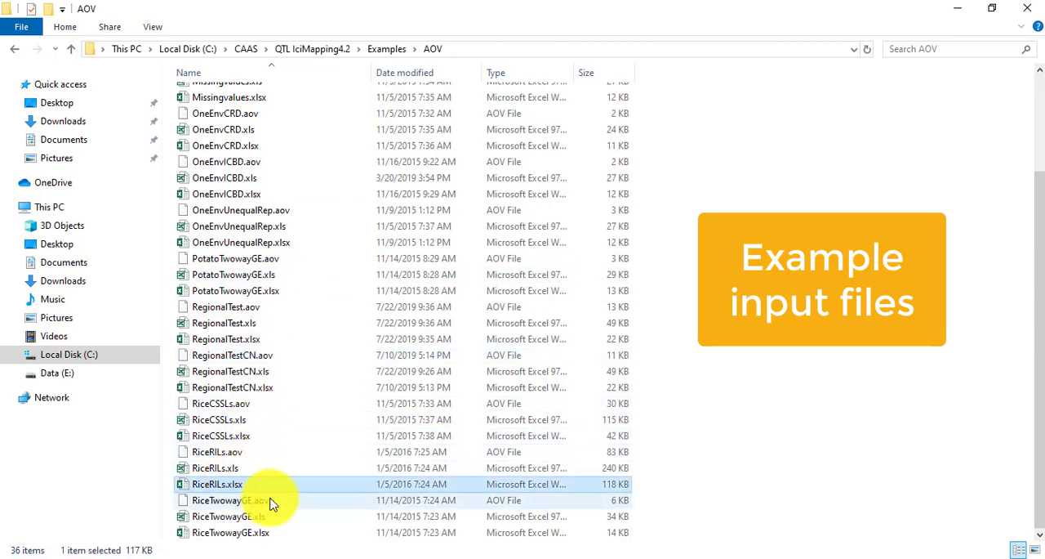
{"action": "double_click", "coordinate": [264, 488]}
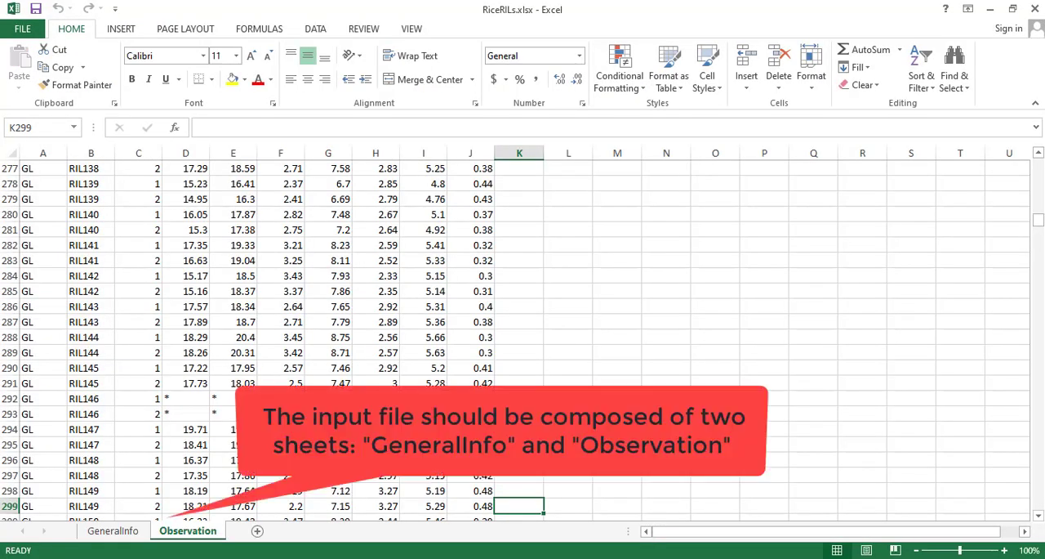
Examine the row and column settings in the GeneralInfo sheet and the data layout of the Observation sheet.
{"action": "left_click_drag", "start_coordinate": [1038, 218], "coordinate": [1028, 157]}
{"action": "left_click", "coordinate": [120, 533]}
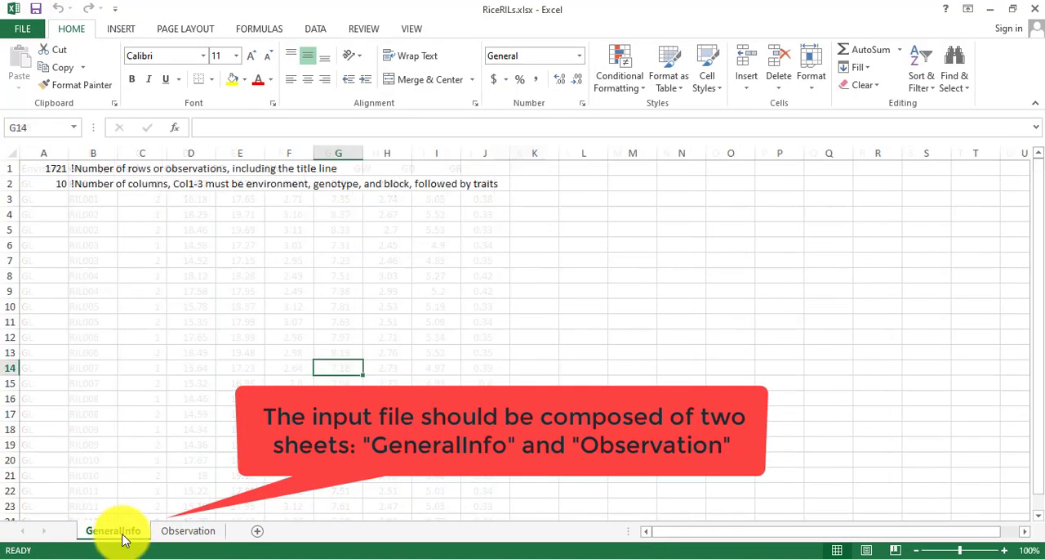
{"action": "left_click", "coordinate": [53, 167]}
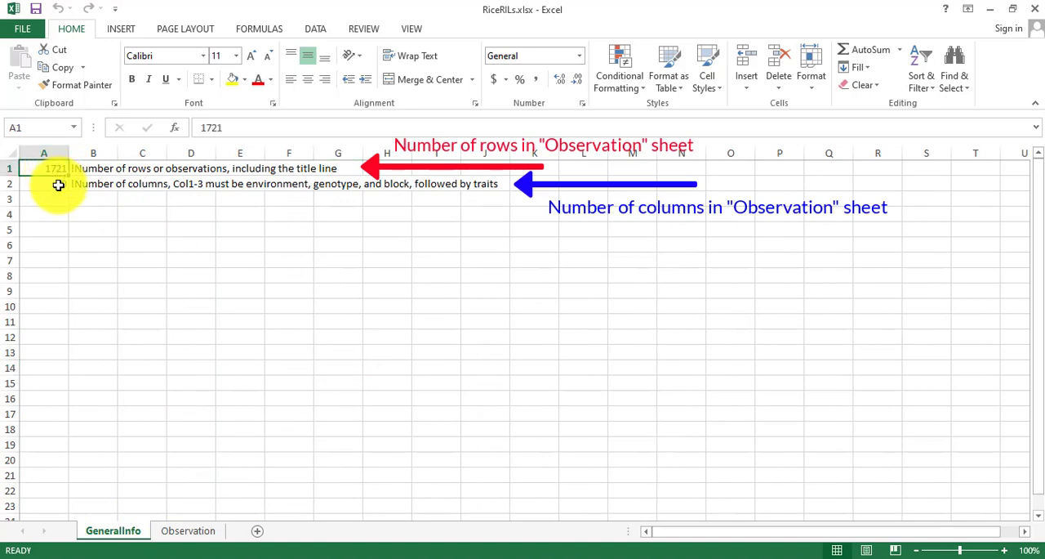
{"action": "left_click", "coordinate": [183, 530]}
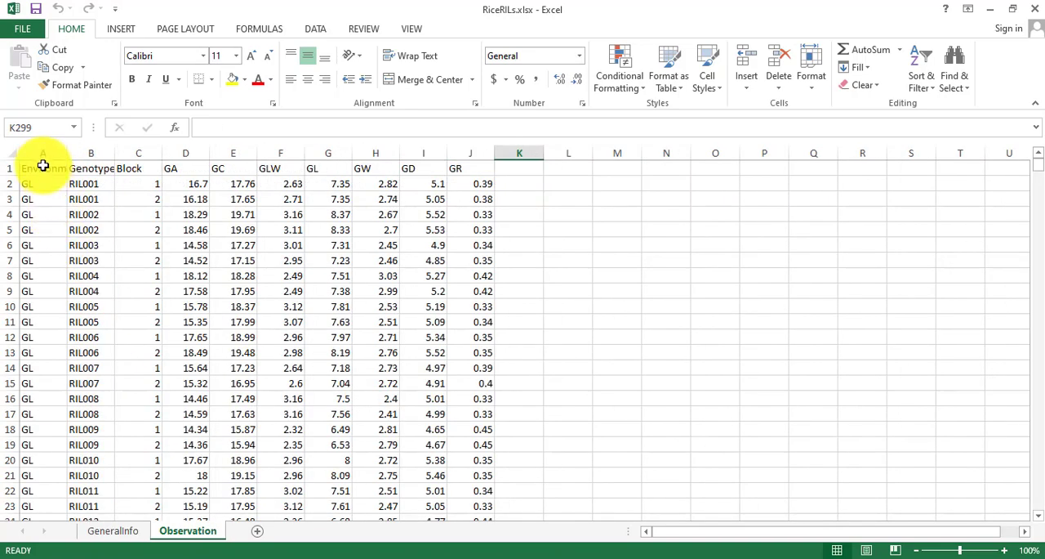
Check the Observation sheet's row and column counts by selecting the Environment column and the header row.
{"action": "left_click", "coordinate": [39, 154]}
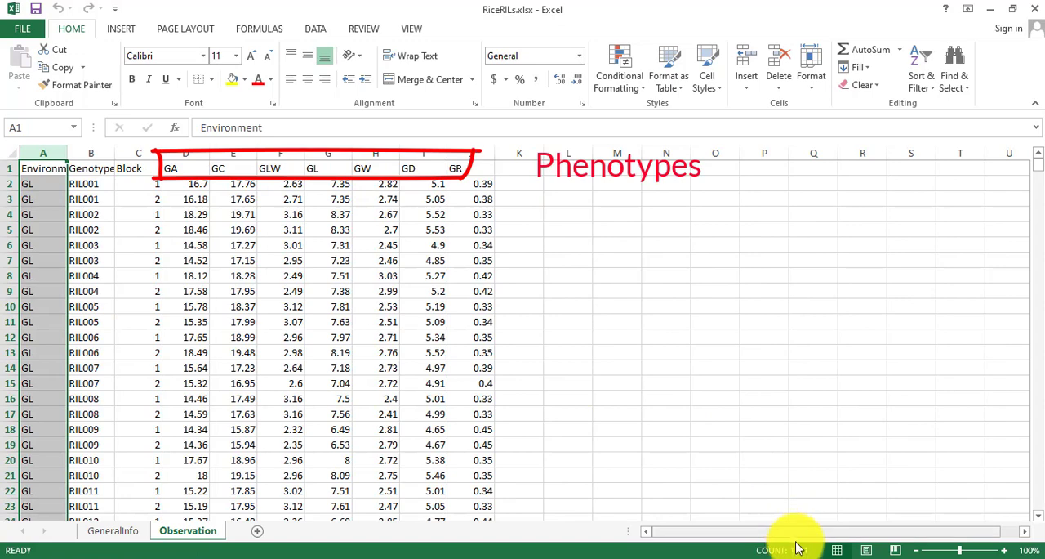
{"action": "left_click", "coordinate": [94, 287]}
{"action": "key", "text": "ctrl+Up"}
{"action": "key", "text": "Left"}
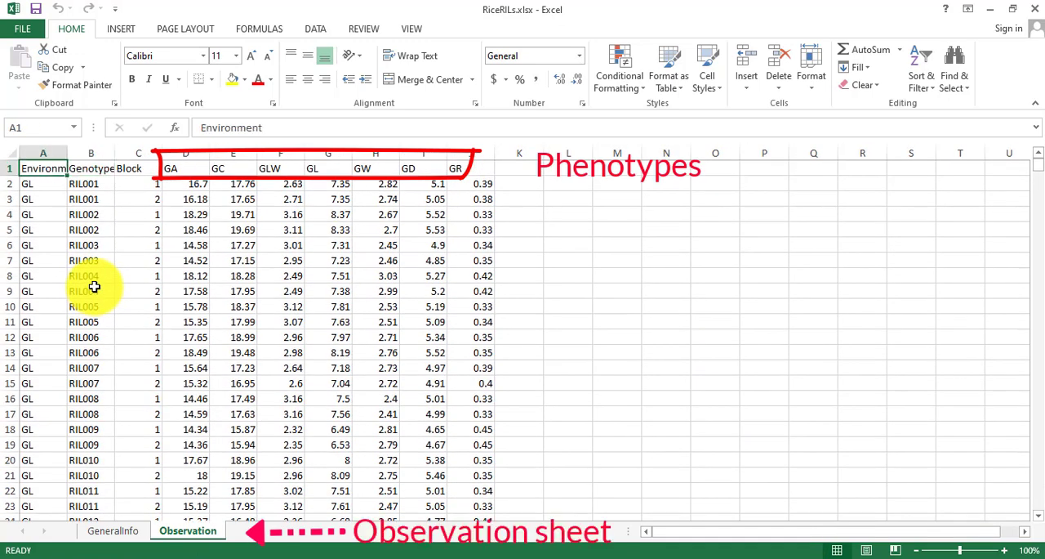
{"action": "key", "text": "ctrl+shift+Right"}
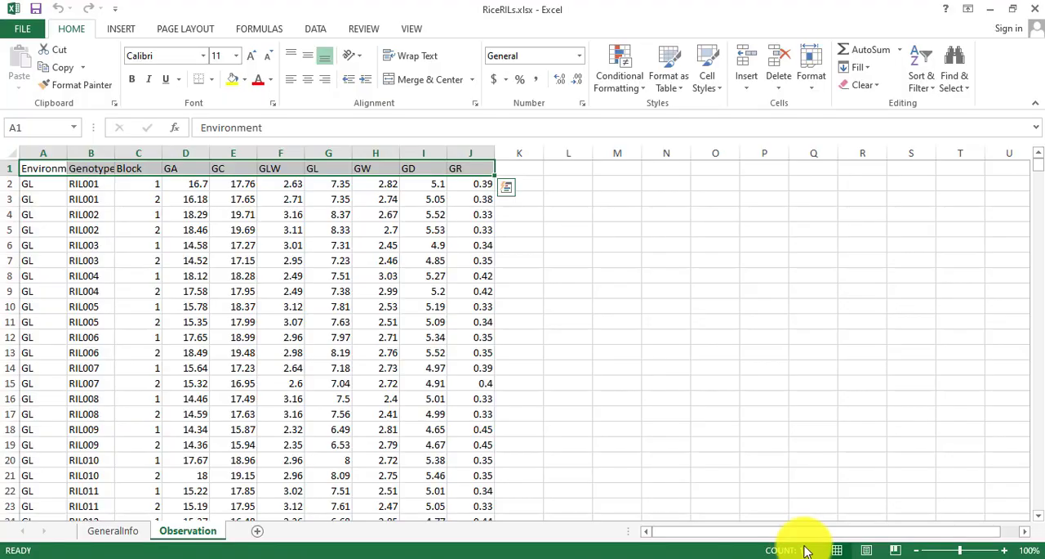
Switch to File Explorer and open RiceRILs.aov from the AOV examples folder in Notepad++.
{"action": "left_click", "coordinate": [217, 452]}
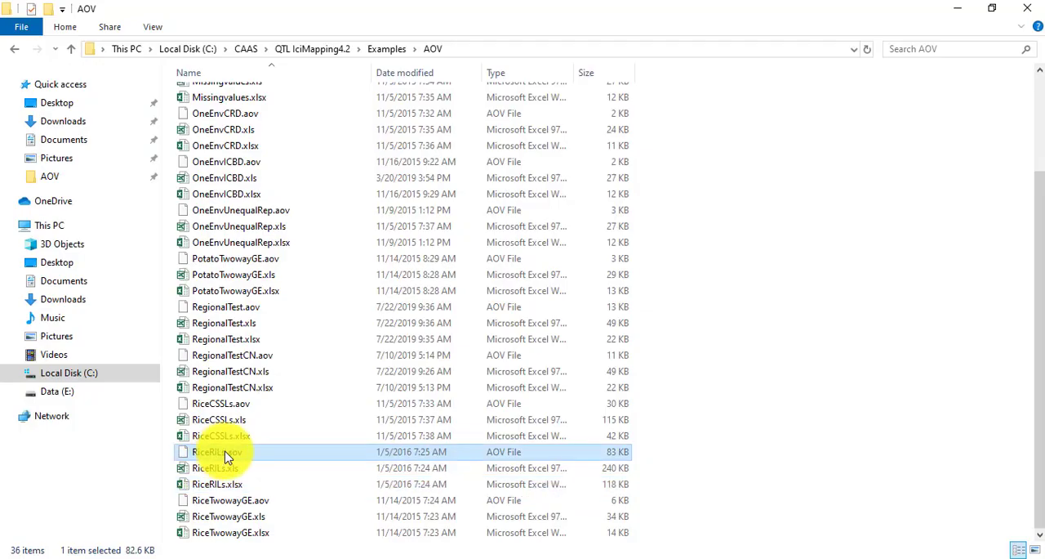
{"action": "right_click", "coordinate": [227, 456]}
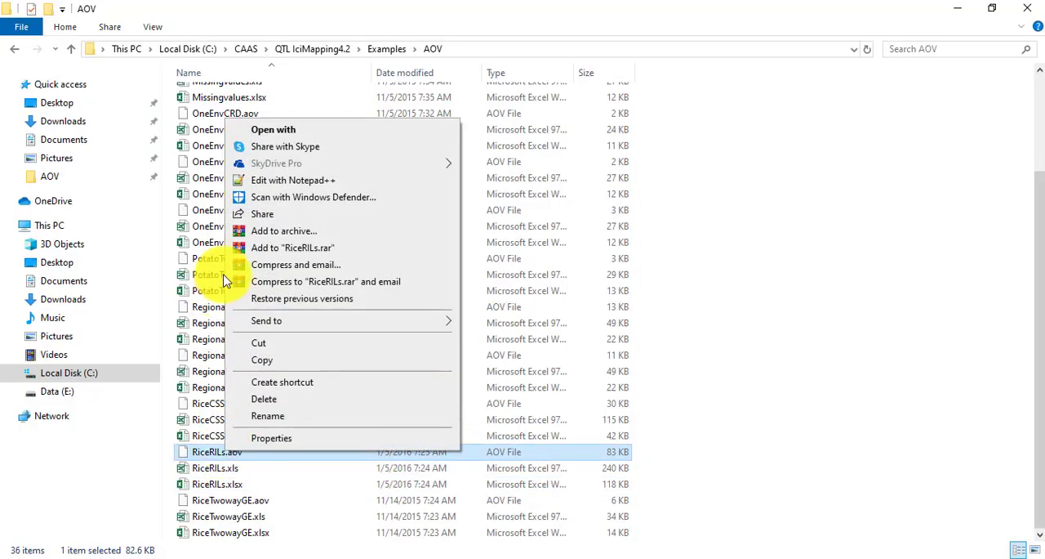
{"action": "left_click", "coordinate": [261, 176]}
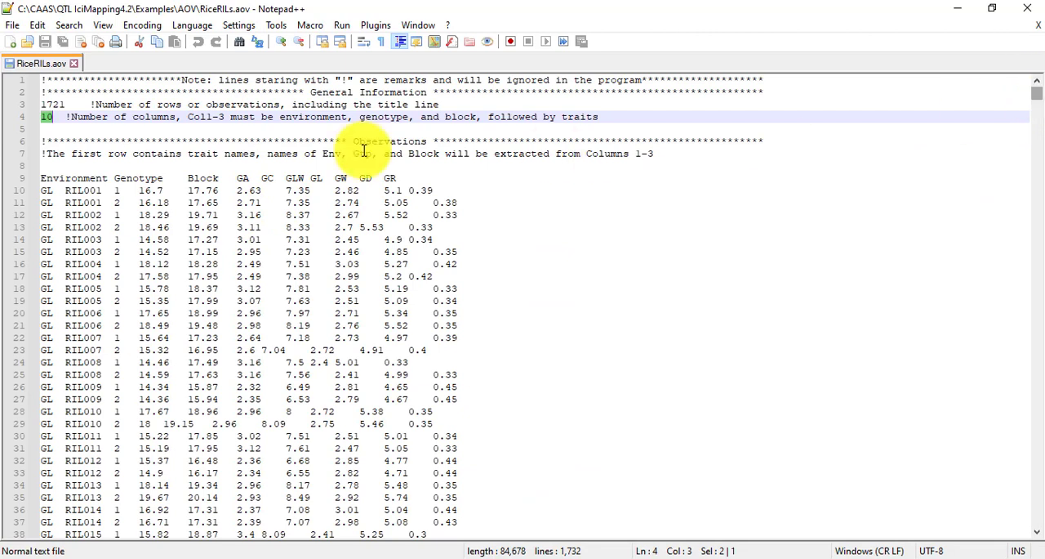
Examine the row count, column count and observation block in RiceRILs.aov, and close the file.
{"action": "left_click", "coordinate": [53, 105]}
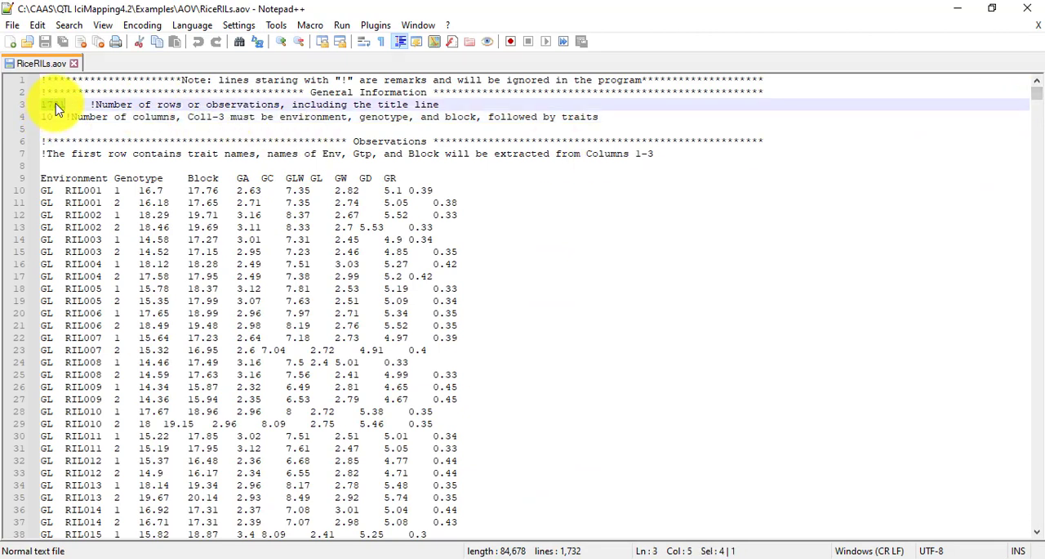
{"action": "double_click", "coordinate": [46, 116]}
{"action": "left_click", "coordinate": [43, 177]}
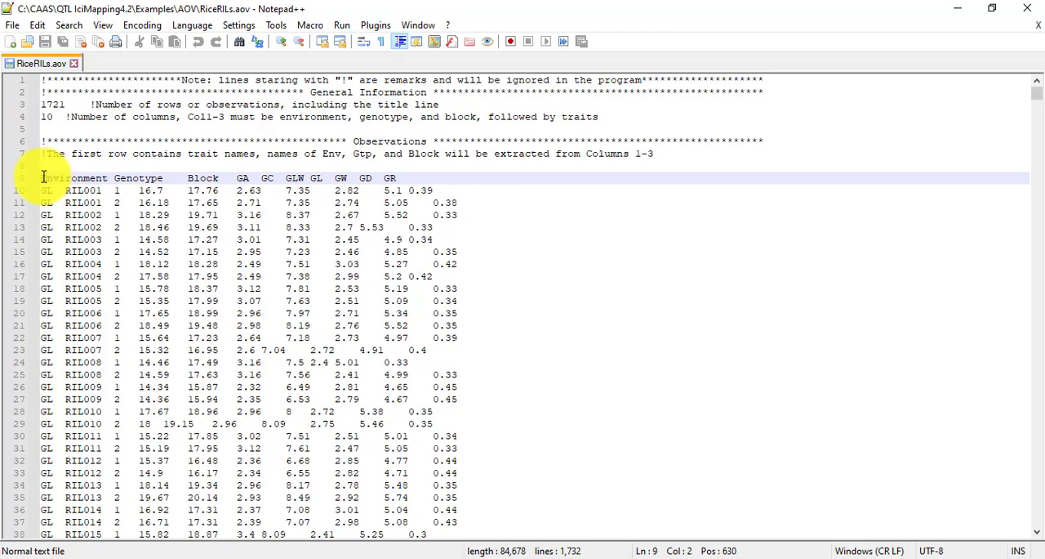
{"action": "left_click_drag", "start_coordinate": [44, 177], "coordinate": [576, 556]}
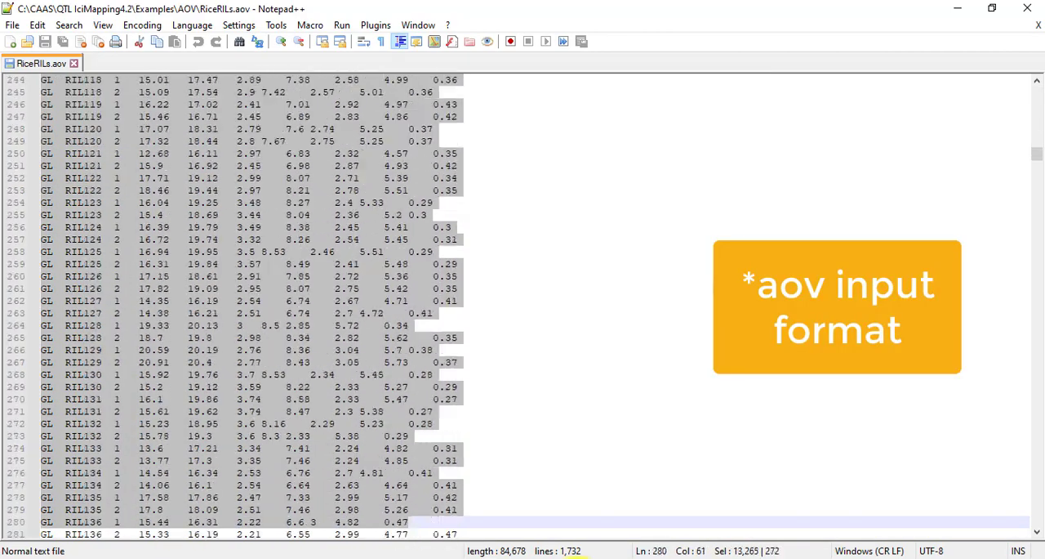
{"action": "left_click_drag", "start_coordinate": [1035, 162], "coordinate": [1027, 11]}
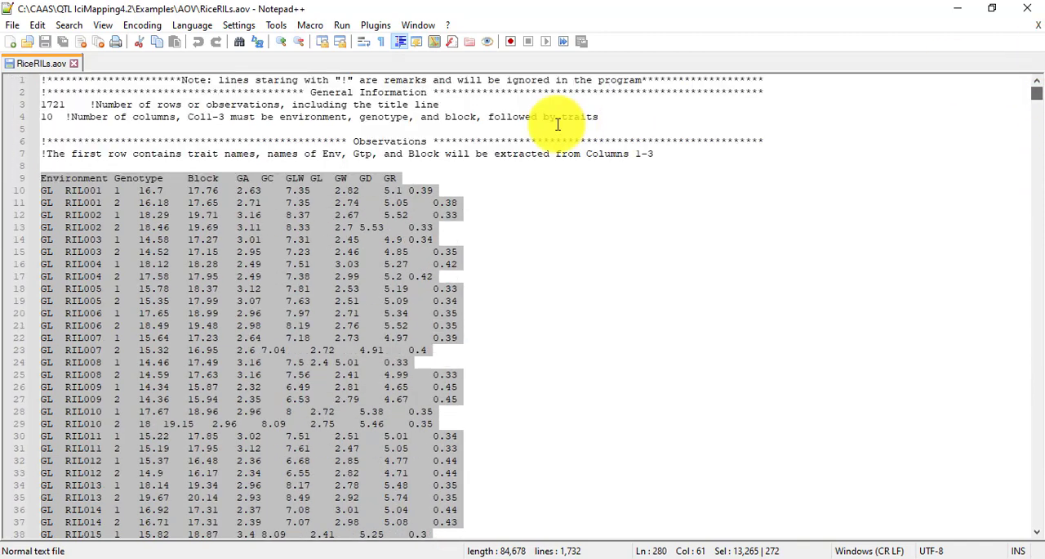
{"action": "double_click", "coordinate": [431, 116]}
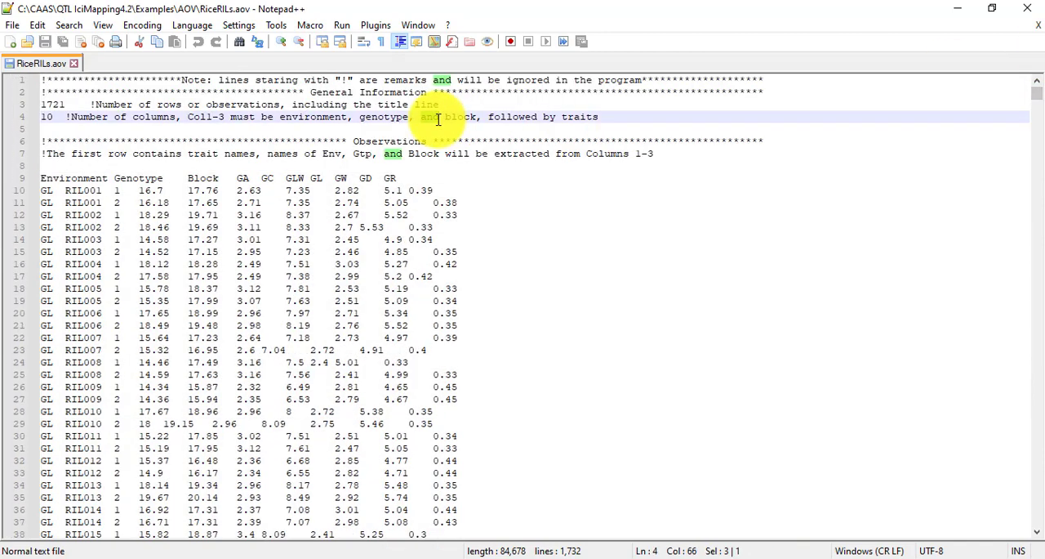
{"action": "left_click", "coordinate": [78, 65]}
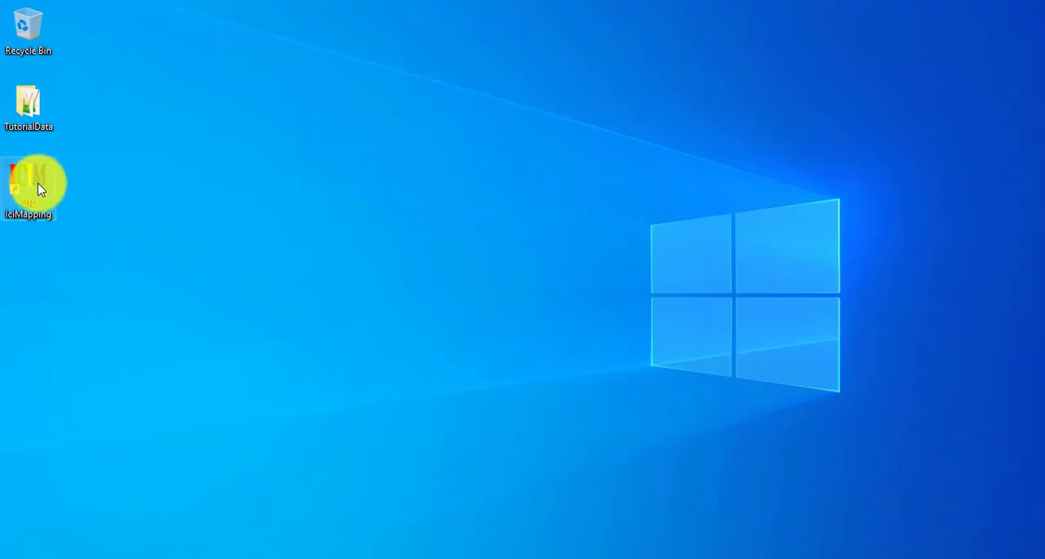
Launch QTL IciMapping from the desktop, maximize it and create a project named Test in C:\ICIMWork.
{"action": "double_click", "coordinate": [39, 189]}
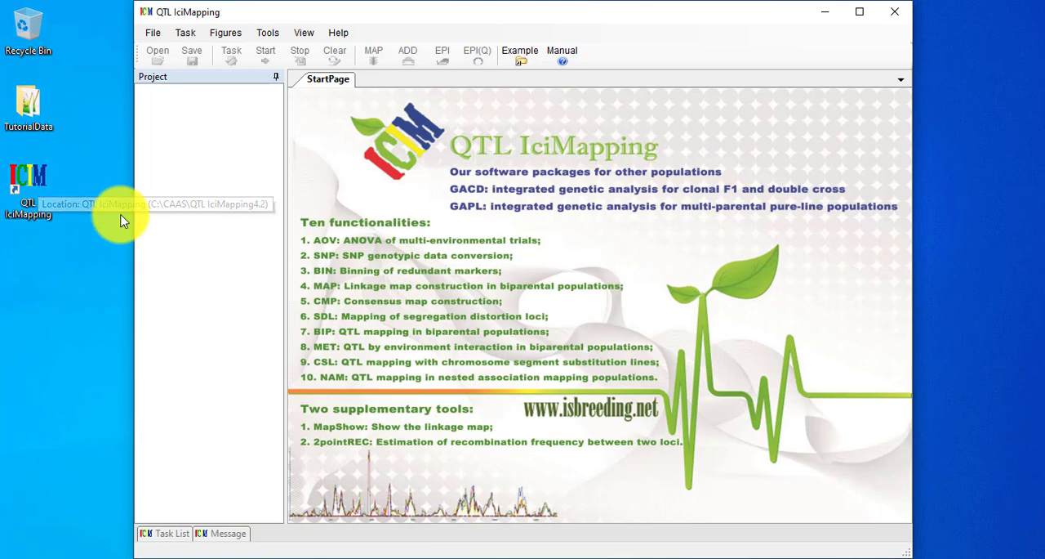
{"action": "left_click", "coordinate": [860, 12]}
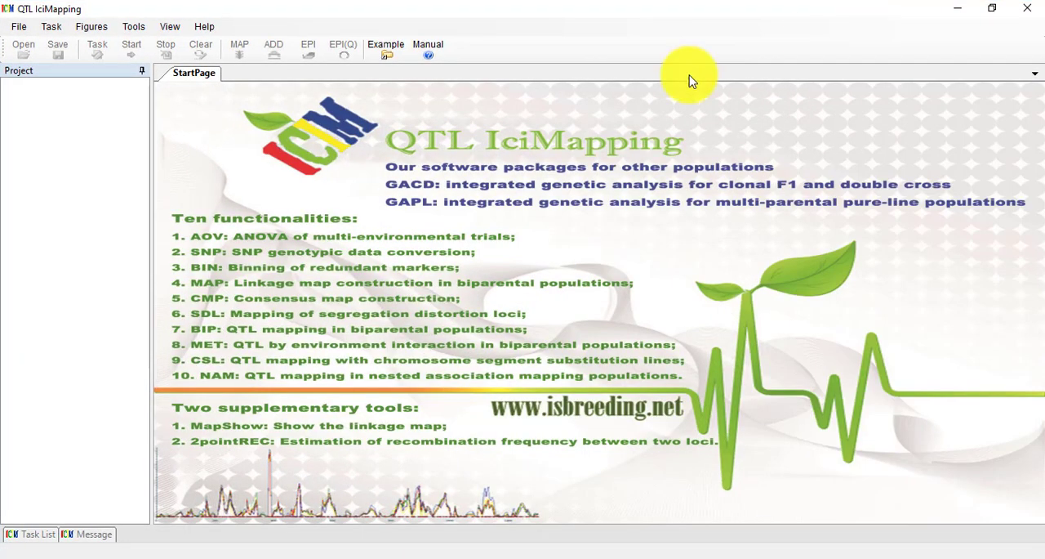
{"action": "left_click", "coordinate": [16, 27]}
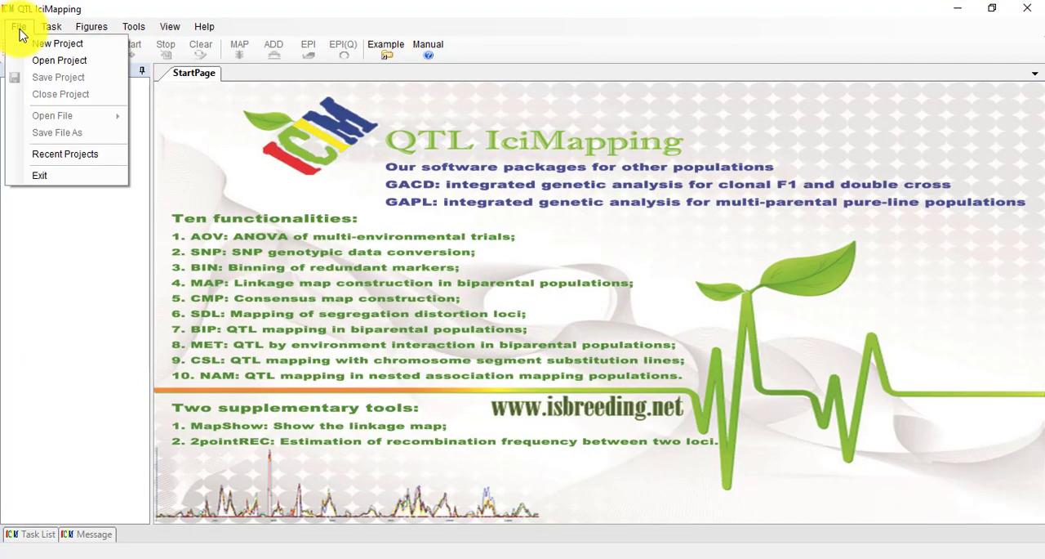
{"action": "left_click", "coordinate": [39, 43]}
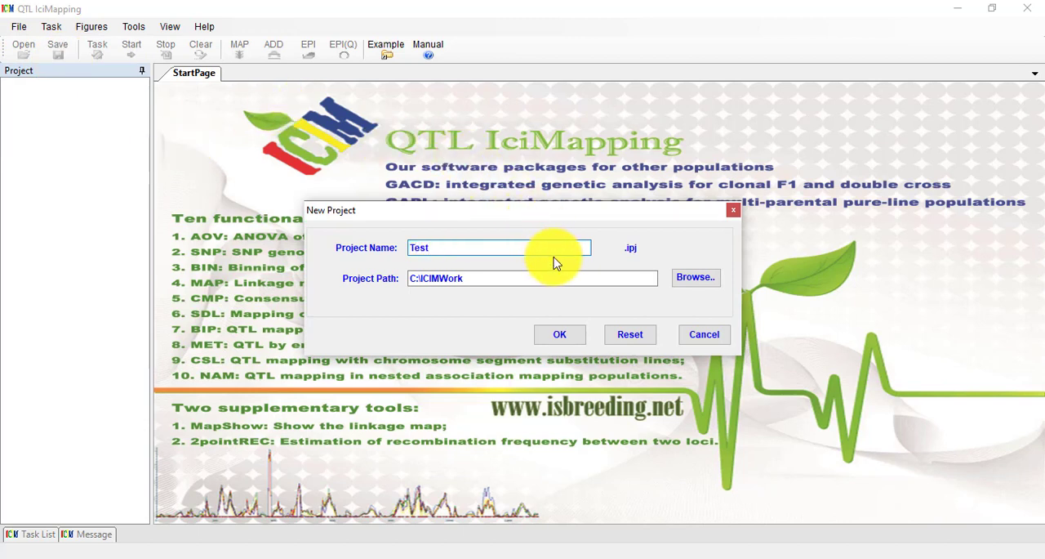
{"action": "left_click", "coordinate": [562, 283]}
{"action": "left_click", "coordinate": [555, 279]}
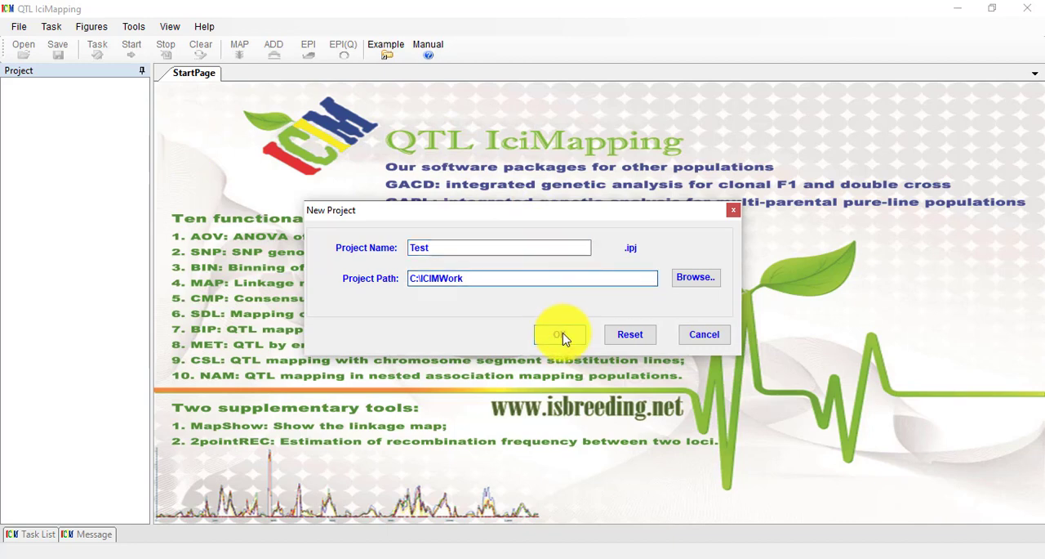
{"action": "left_click", "coordinate": [560, 334]}
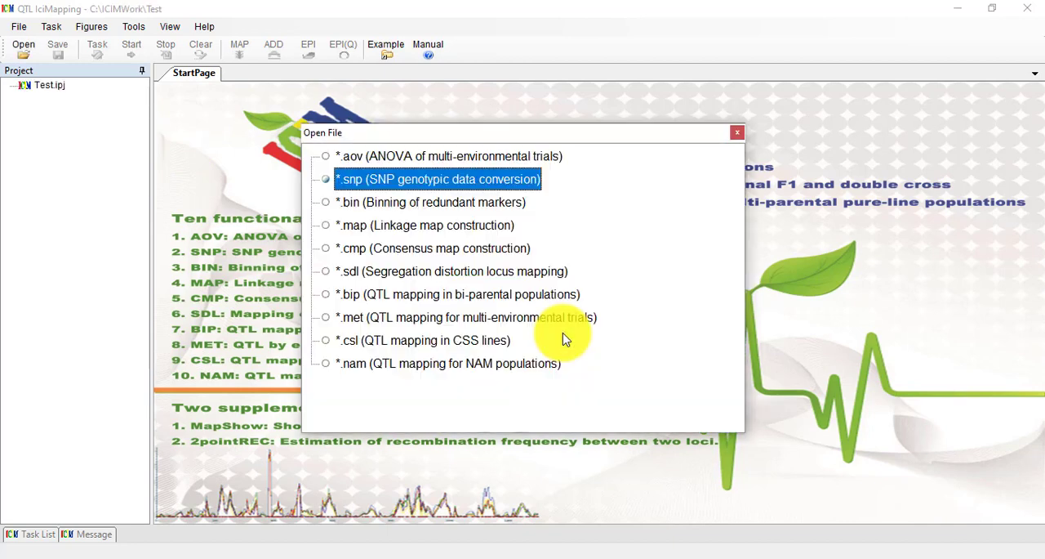
Load the Excel 2007-2016 workbook RiceRILs.xlsx from the AOV examples folder as ANOVA of multi-environmental trials input.
{"action": "double_click", "coordinate": [463, 159]}
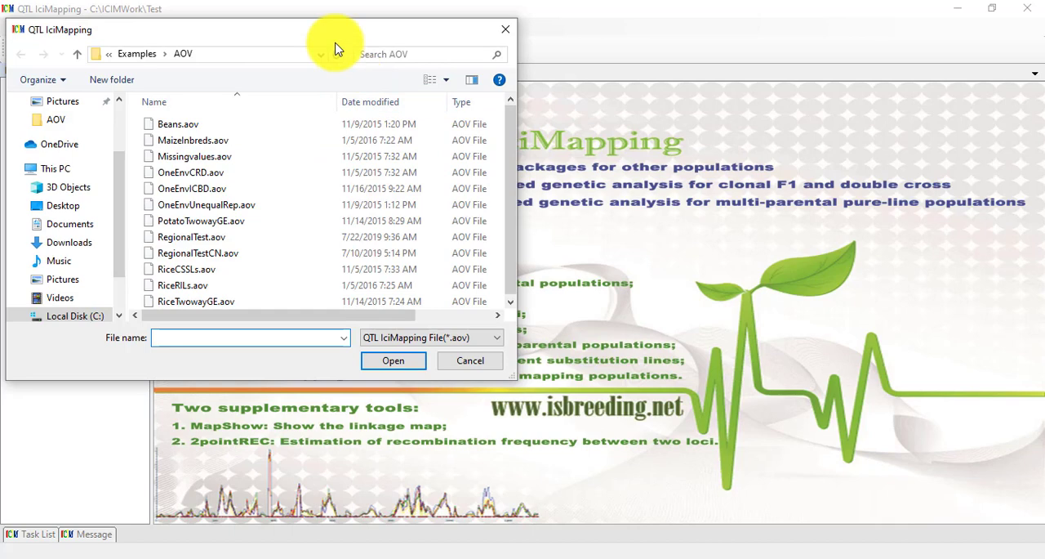
{"action": "left_click_drag", "start_coordinate": [327, 11], "coordinate": [656, 88]}
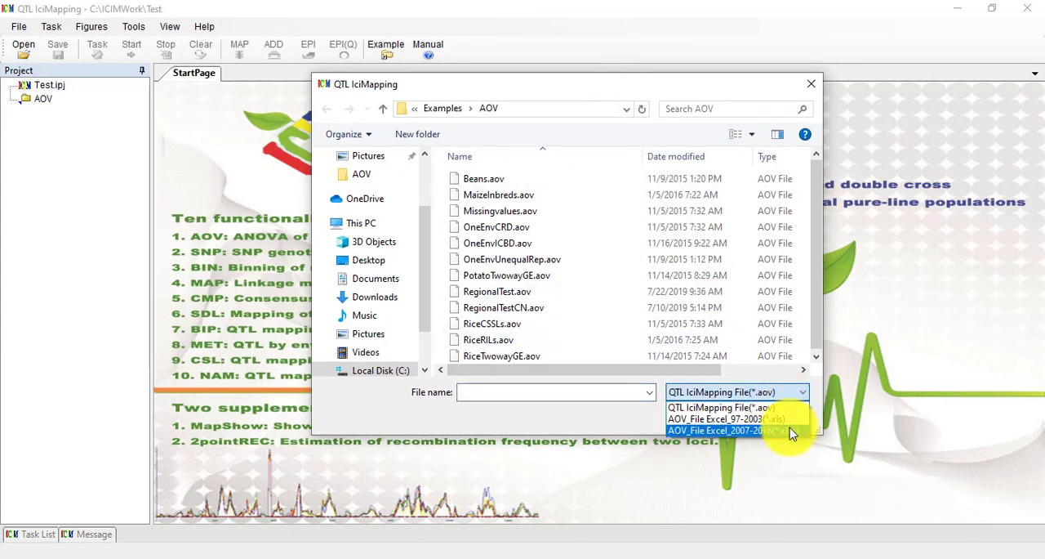
{"action": "left_click", "coordinate": [790, 433]}
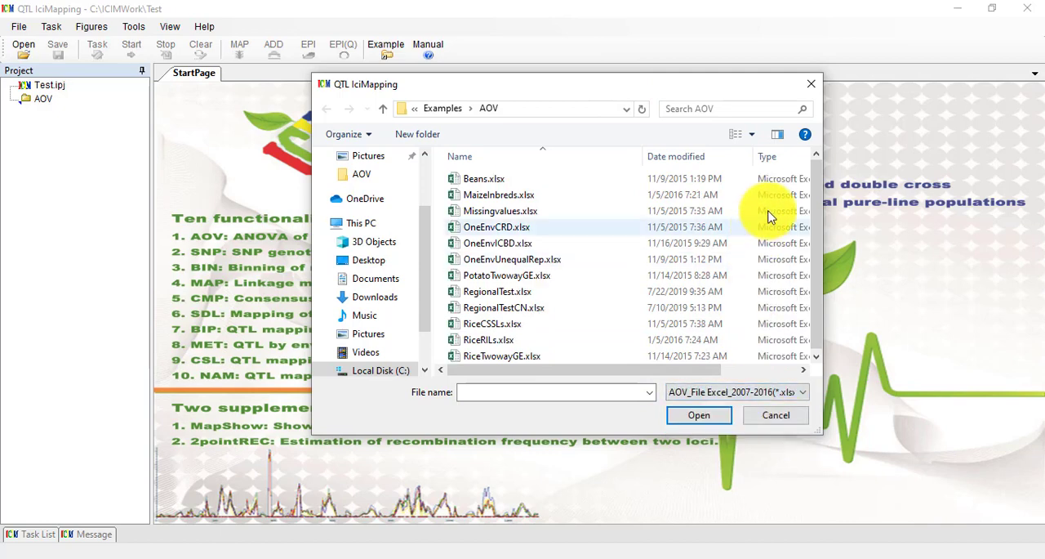
{"action": "double_click", "coordinate": [481, 347]}
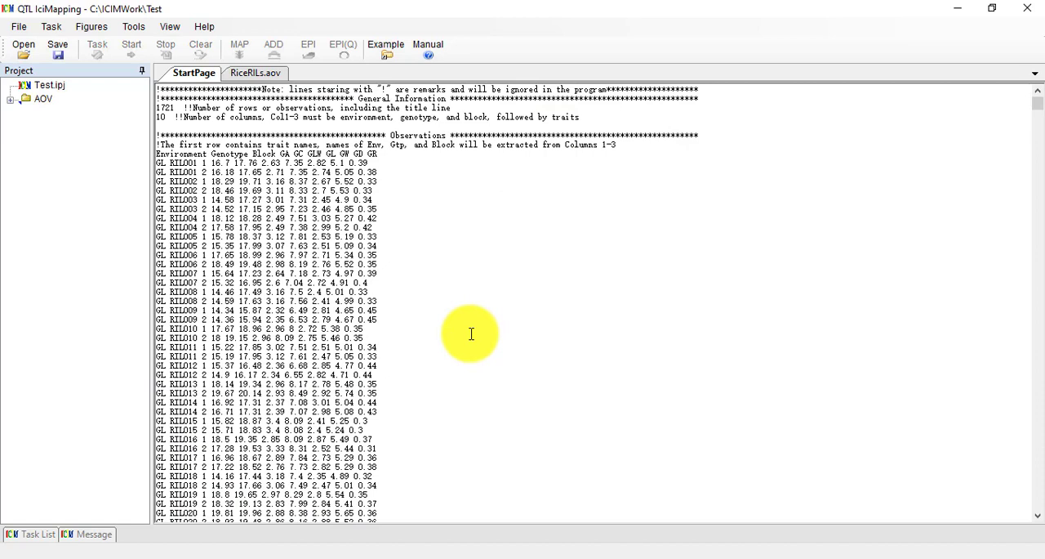
Run the ANOVA on RiceRILs.aov with BLUE, correlation analysis and principal components analysis enabled.
{"action": "left_click", "coordinate": [270, 79]}
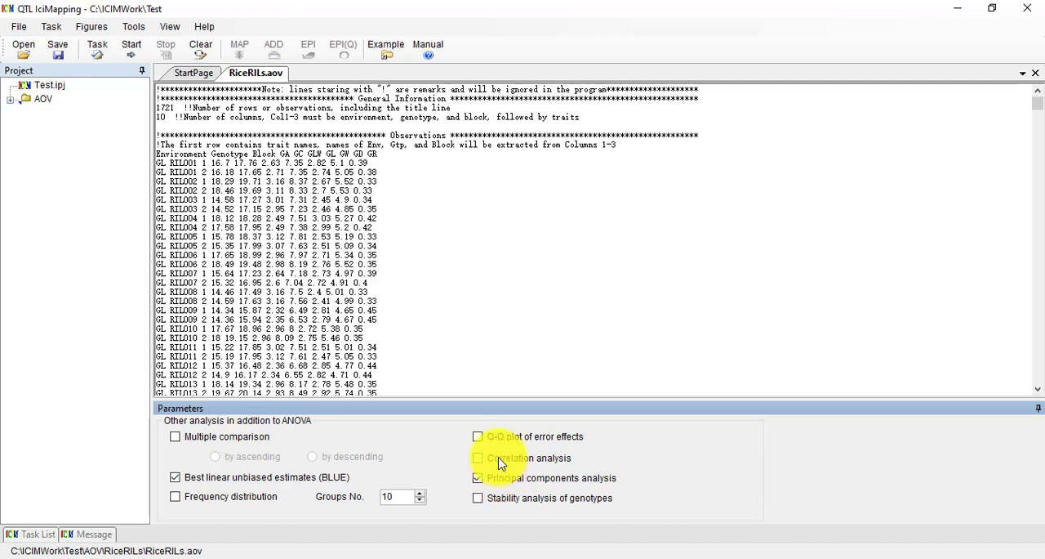
{"action": "left_click", "coordinate": [479, 479]}
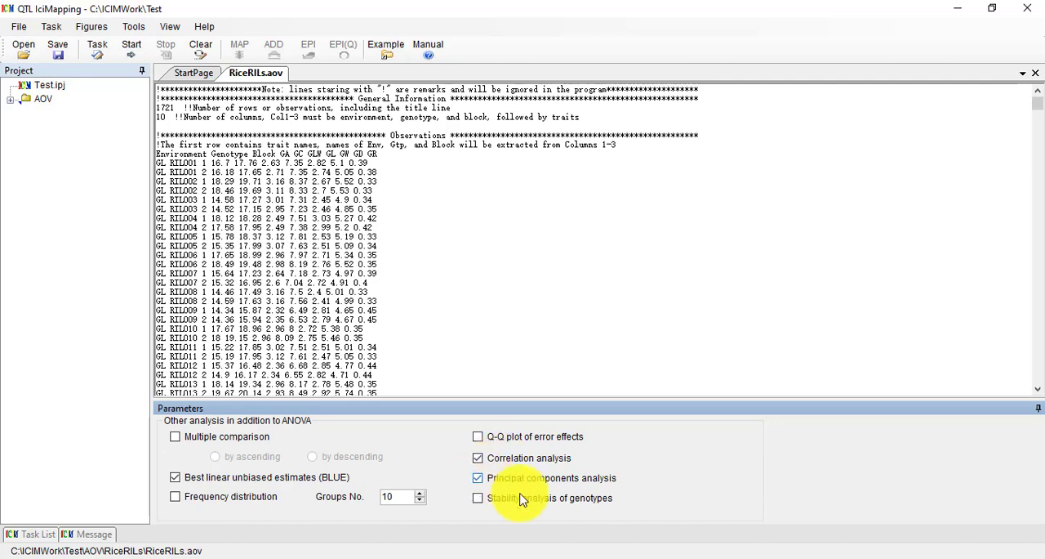
{"action": "left_click", "coordinate": [130, 55]}
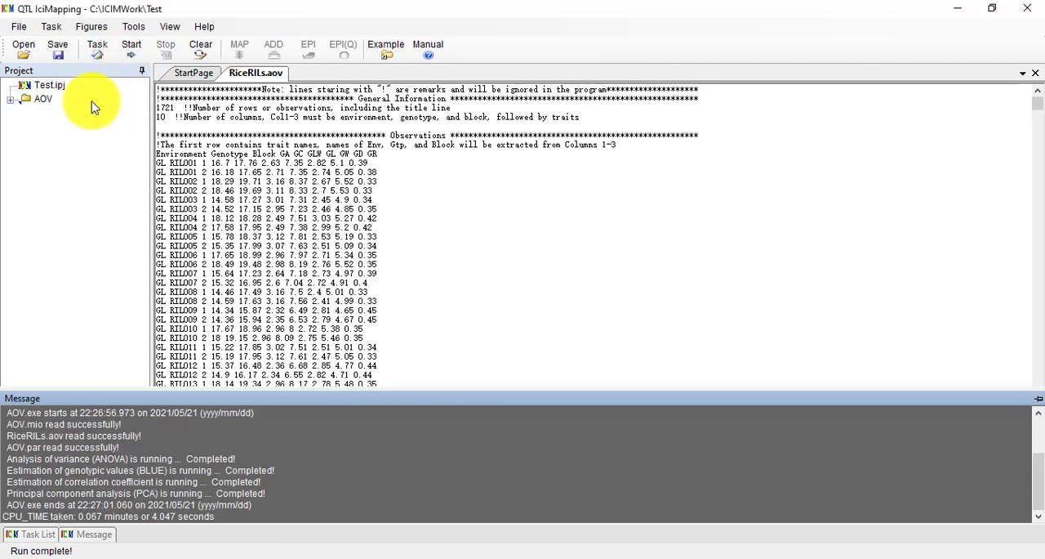
Expand the AOV project tree down to the result files of RiceRILs.aov.
{"action": "left_click", "coordinate": [12, 102]}
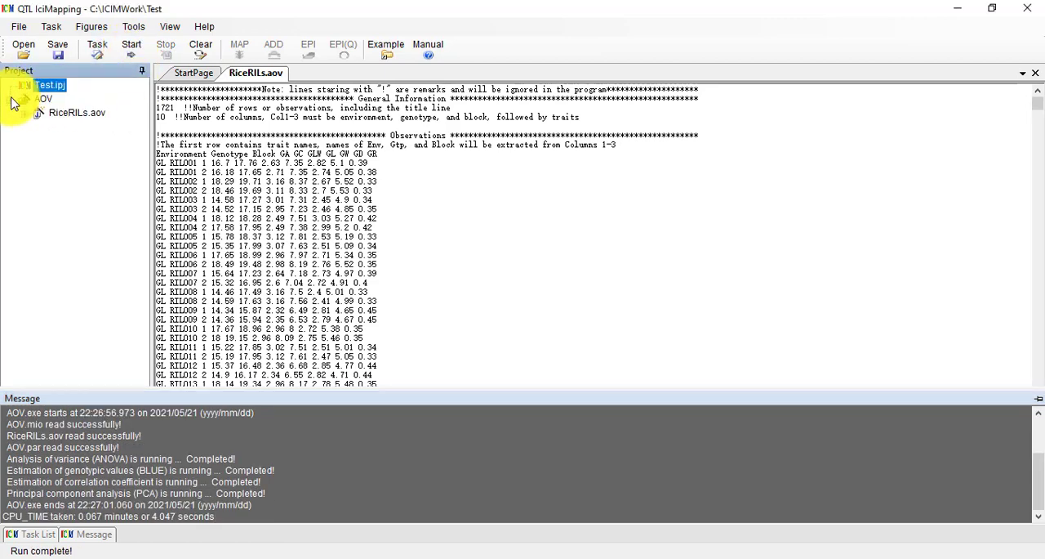
{"action": "left_click", "coordinate": [30, 118]}
{"action": "left_click", "coordinate": [39, 127]}
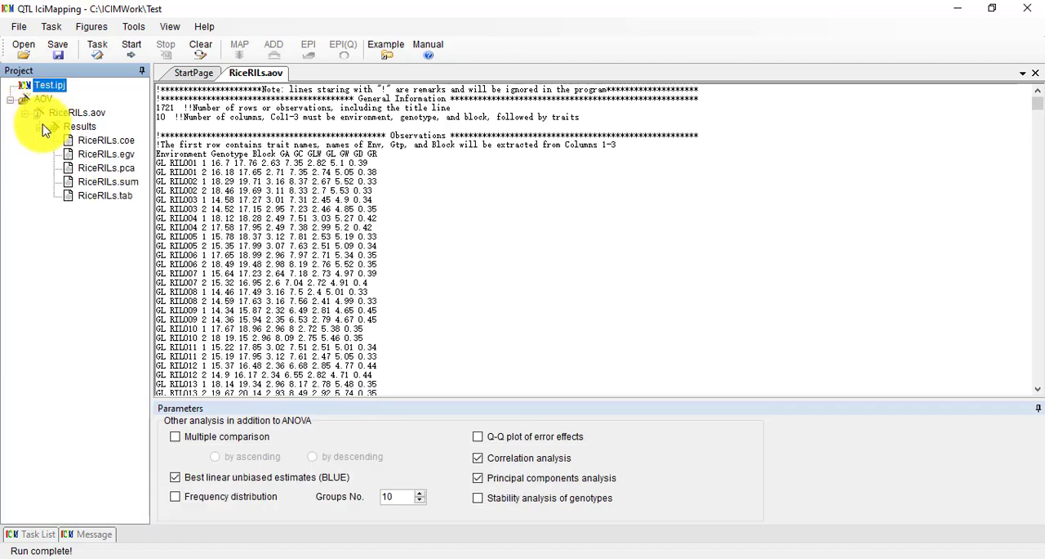
{"action": "left_click", "coordinate": [64, 129]}
{"action": "double_click", "coordinate": [71, 119]}
{"action": "double_click", "coordinate": [59, 115]}
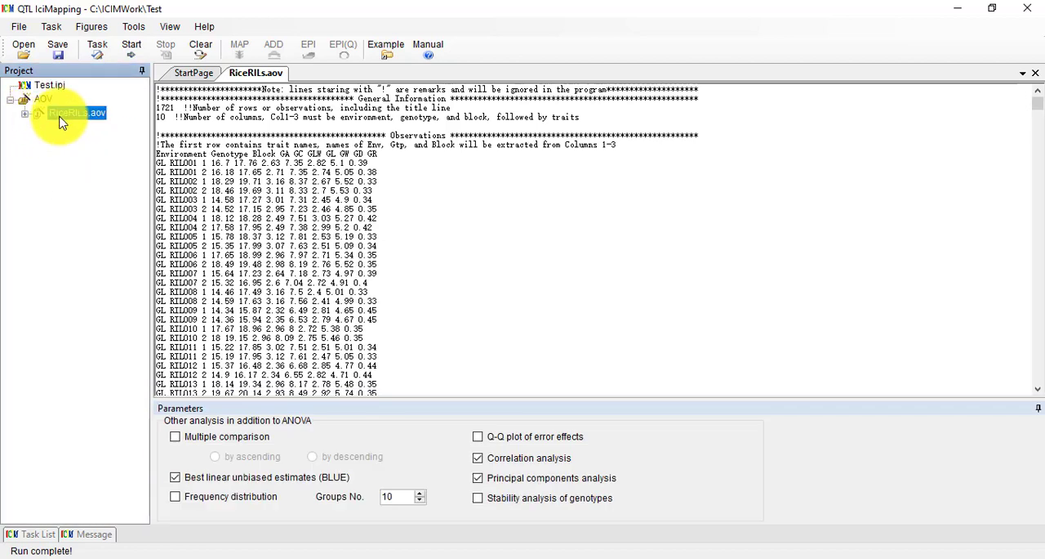
{"action": "left_click", "coordinate": [86, 141]}
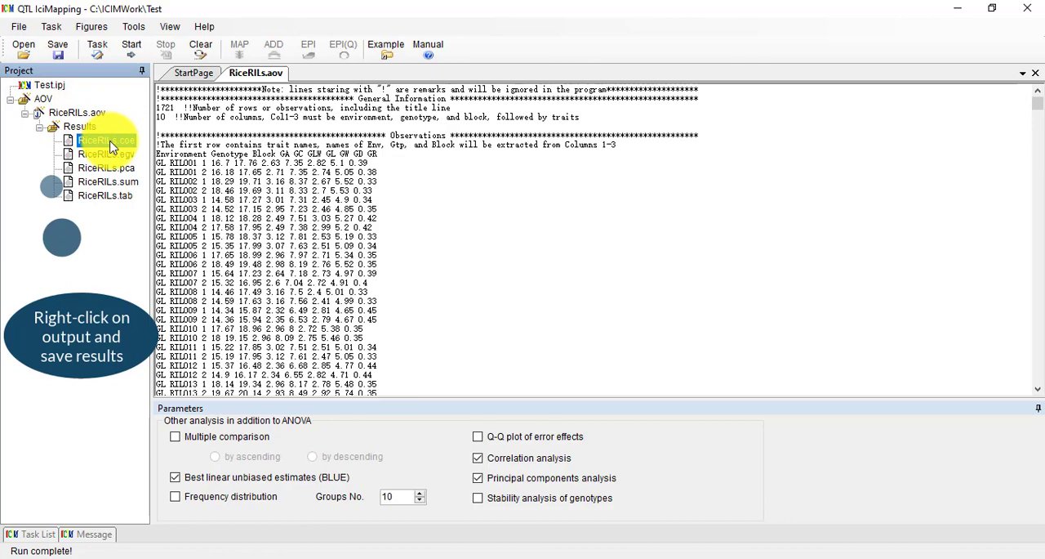
Open the result file RiceRILs.coe and review the trait correlations within and across environments.
{"action": "double_click", "coordinate": [112, 144]}
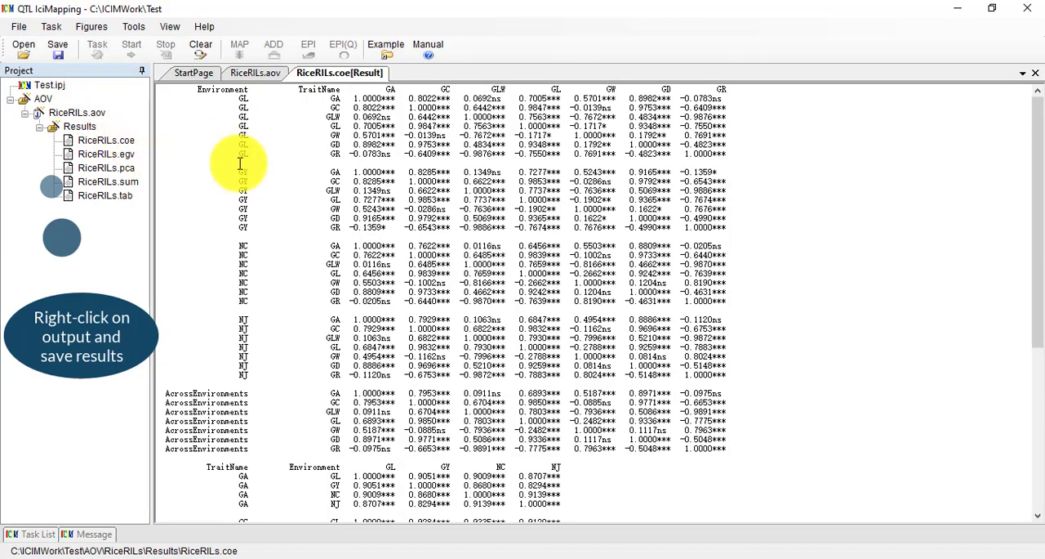
{"action": "scroll", "coordinate": [238, 149], "scroll_direction": "down", "scroll_amount": 10}
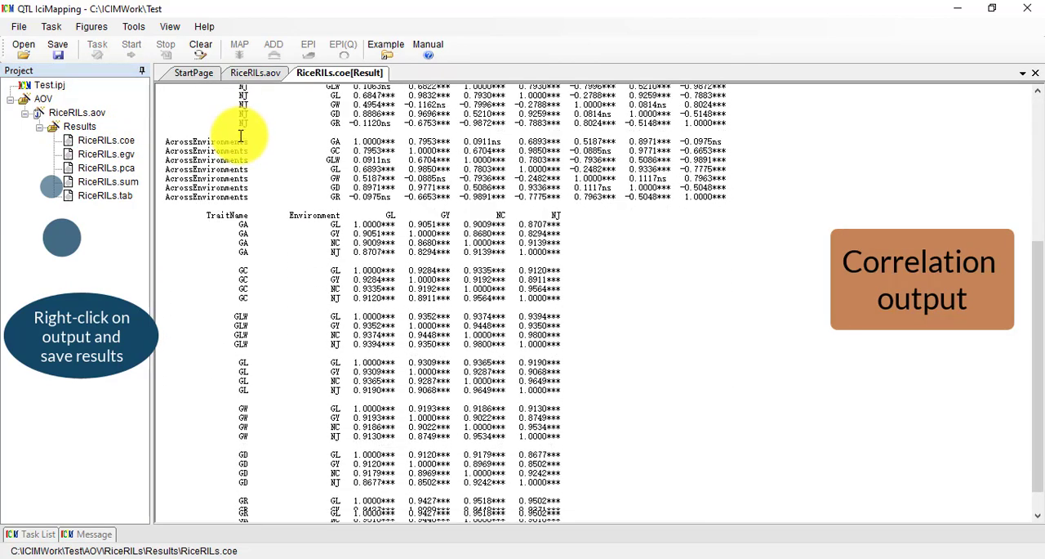
{"action": "scroll", "coordinate": [241, 135], "scroll_direction": "up", "scroll_amount": 10}
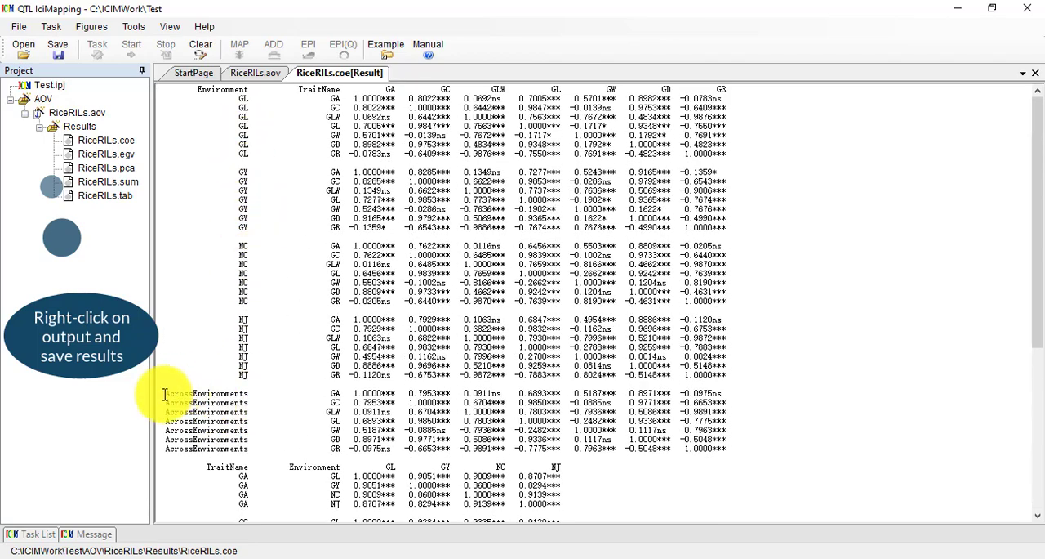
Open the result file RiceRILs.egv and inspect the BLUEAcrossEnv and MeanAcrossEnv rows for trait GA.
{"action": "double_click", "coordinate": [122, 155]}
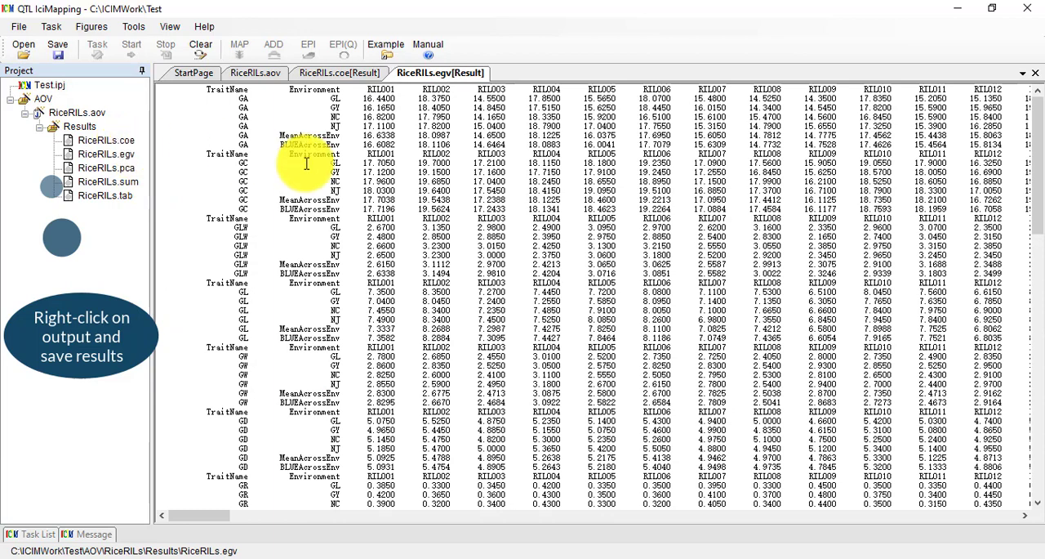
{"action": "left_click_drag", "start_coordinate": [238, 144], "coordinate": [985, 139]}
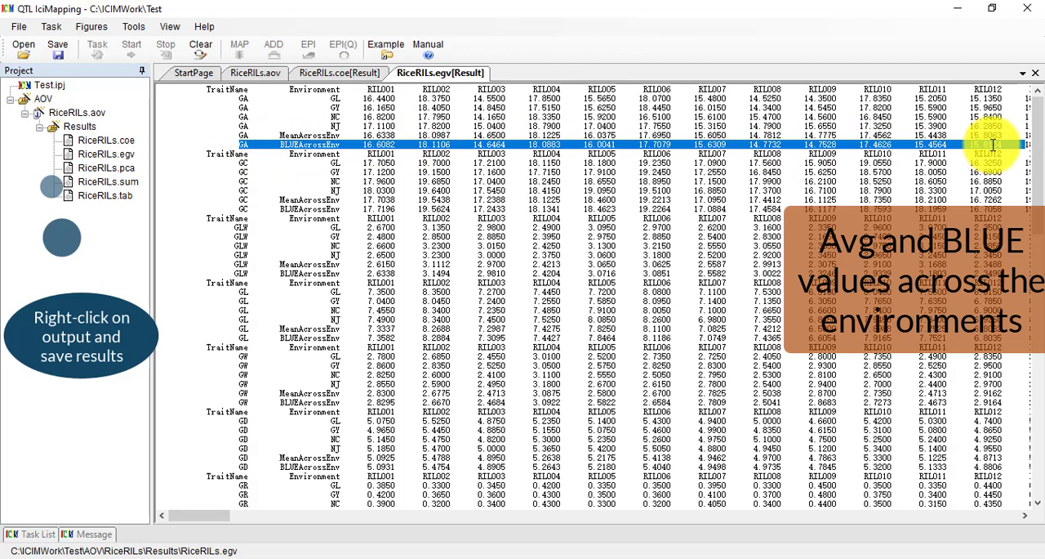
{"action": "left_click_drag", "start_coordinate": [238, 135], "coordinate": [640, 134]}
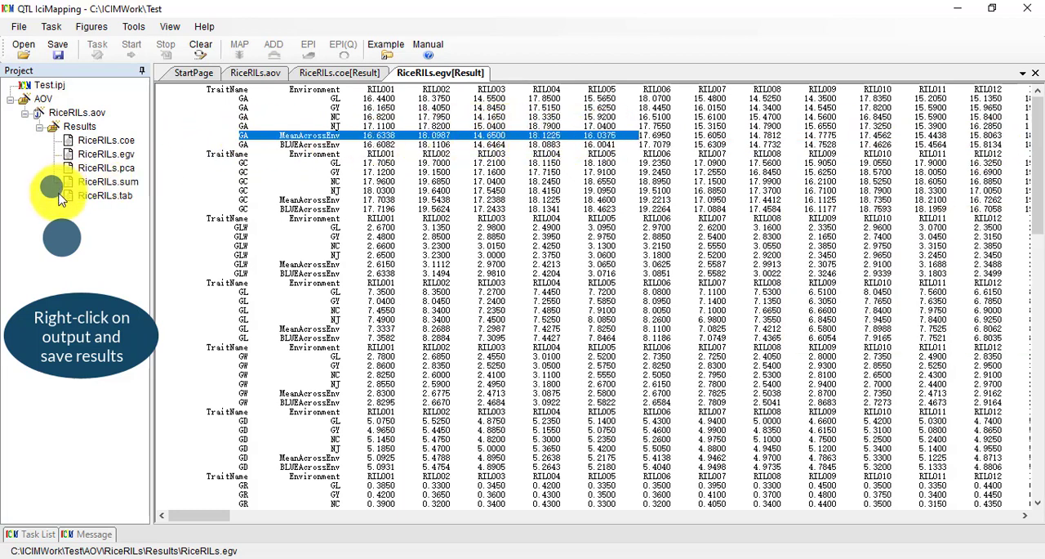
Open the principal components analysis result file RiceRILs.pca.
{"action": "double_click", "coordinate": [108, 168]}
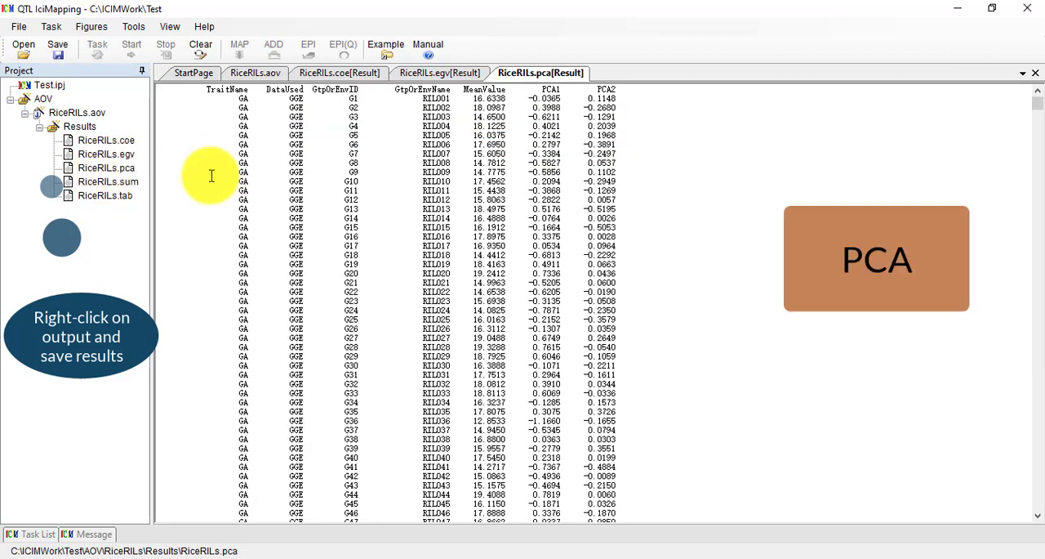
Inspect the PCA1 and PCA2 columns for trait GA in the RiceRILs.pca results.
{"action": "left_click_drag", "start_coordinate": [536, 87], "coordinate": [546, 227]}
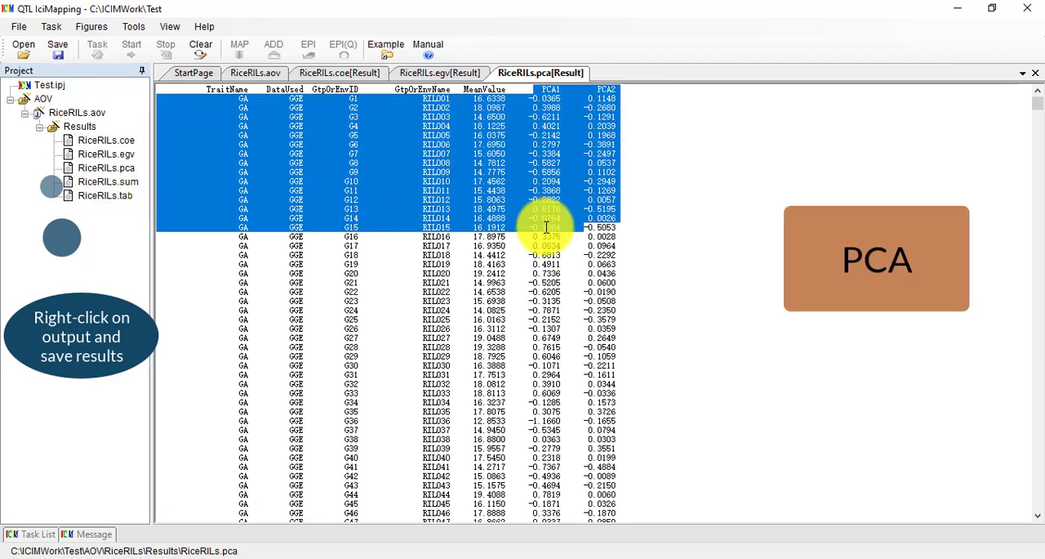
{"action": "left_click", "coordinate": [530, 148]}
{"action": "left_click_drag", "start_coordinate": [593, 88], "coordinate": [594, 151]}
{"action": "left_click", "coordinate": [574, 155]}
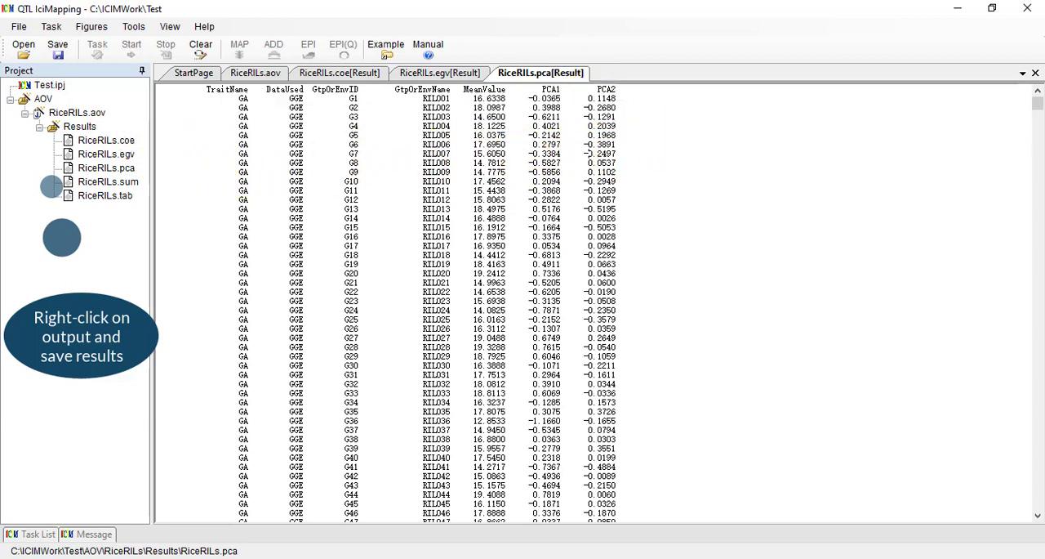
Open the result file RiceRILs.sum and examine the variance components and heritabilities of the CombinedEnv rows, especially trait GA.
{"action": "double_click", "coordinate": [98, 181]}
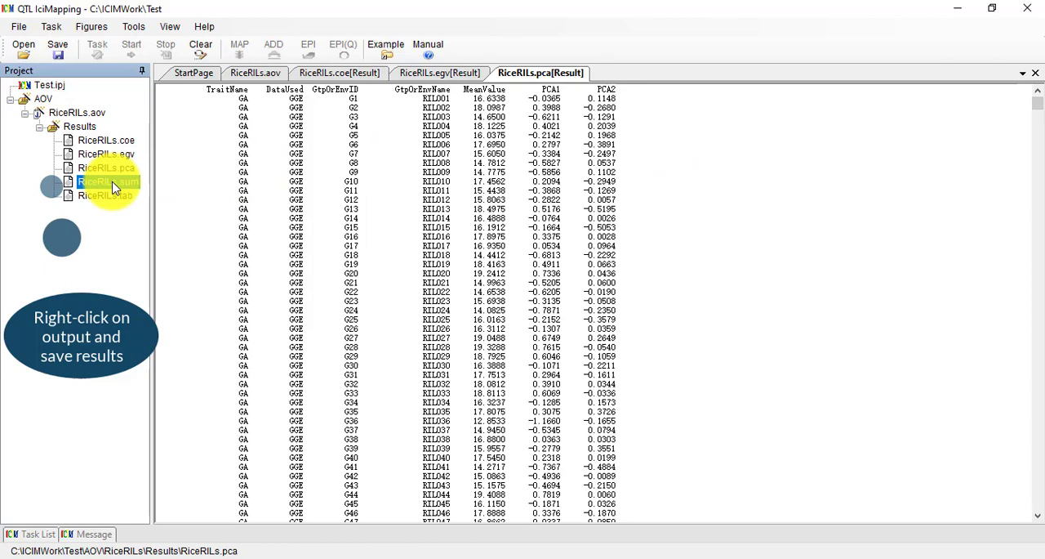
{"action": "left_click_drag", "start_coordinate": [1037, 105], "coordinate": [1036, 462]}
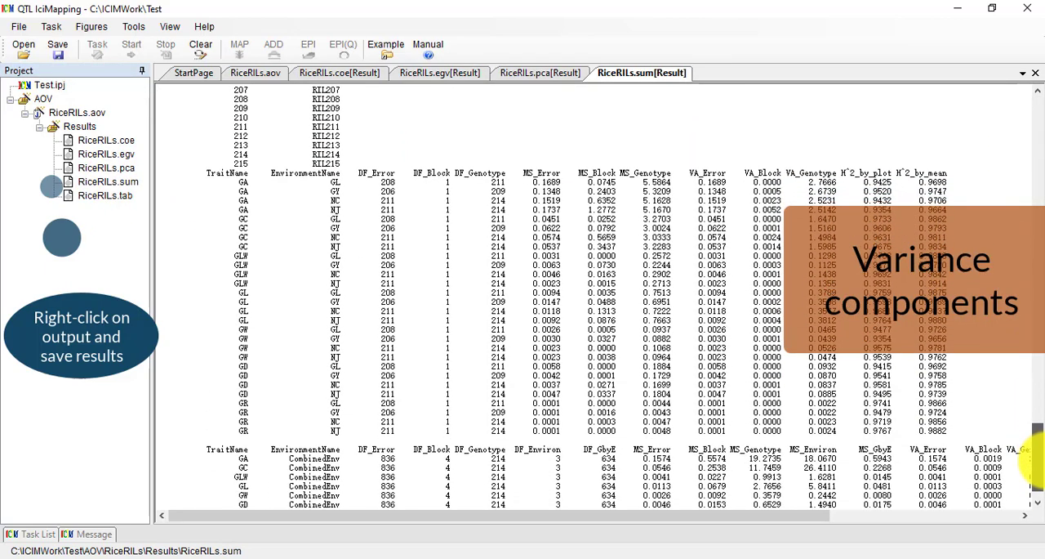
{"action": "scroll", "coordinate": [931, 396], "scroll_direction": "down", "scroll_amount": 1}
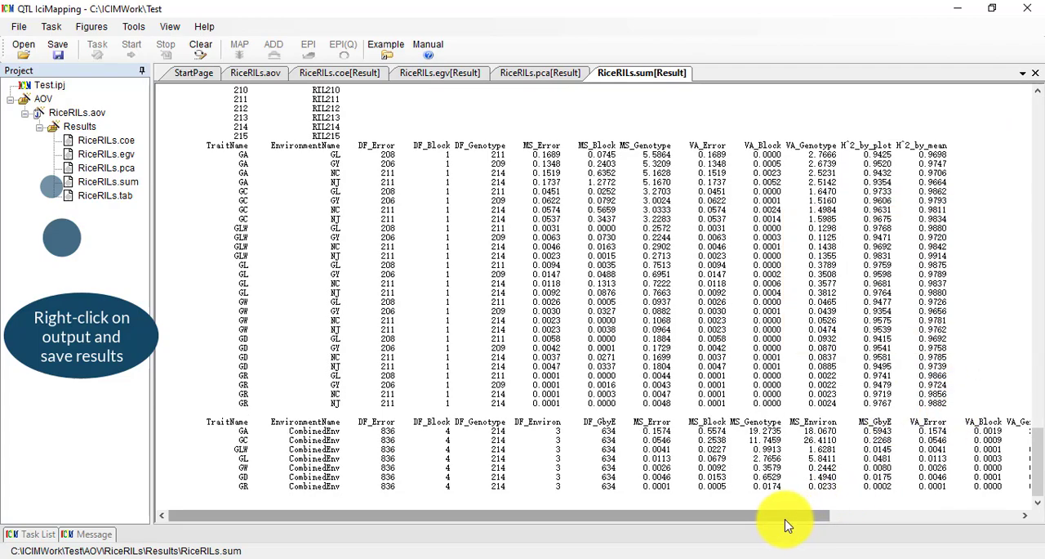
{"action": "left_click_drag", "start_coordinate": [784, 515], "coordinate": [986, 508]}
{"action": "left_click_drag", "start_coordinate": [929, 428], "coordinate": [960, 418]}
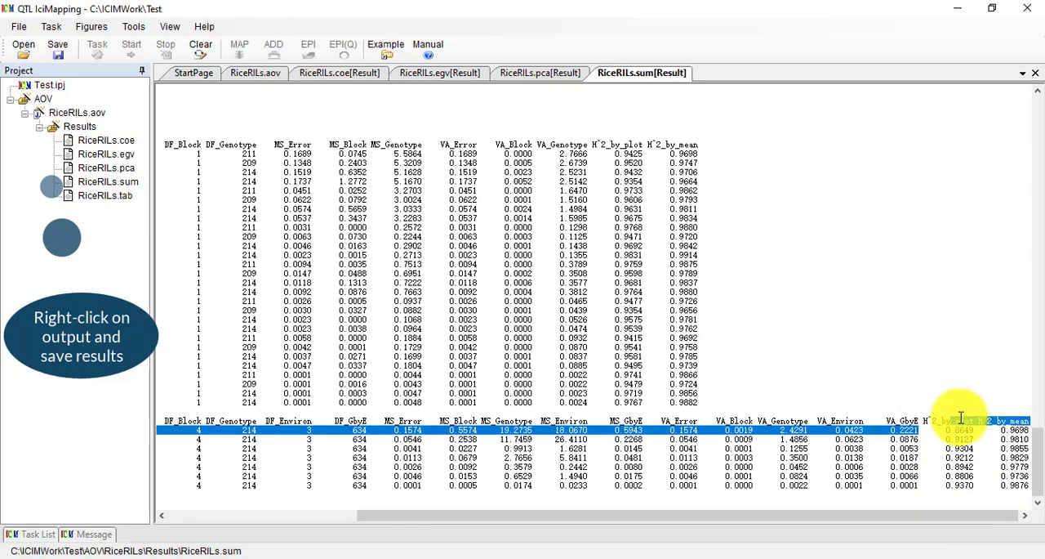
{"action": "left_click", "coordinate": [985, 421]}
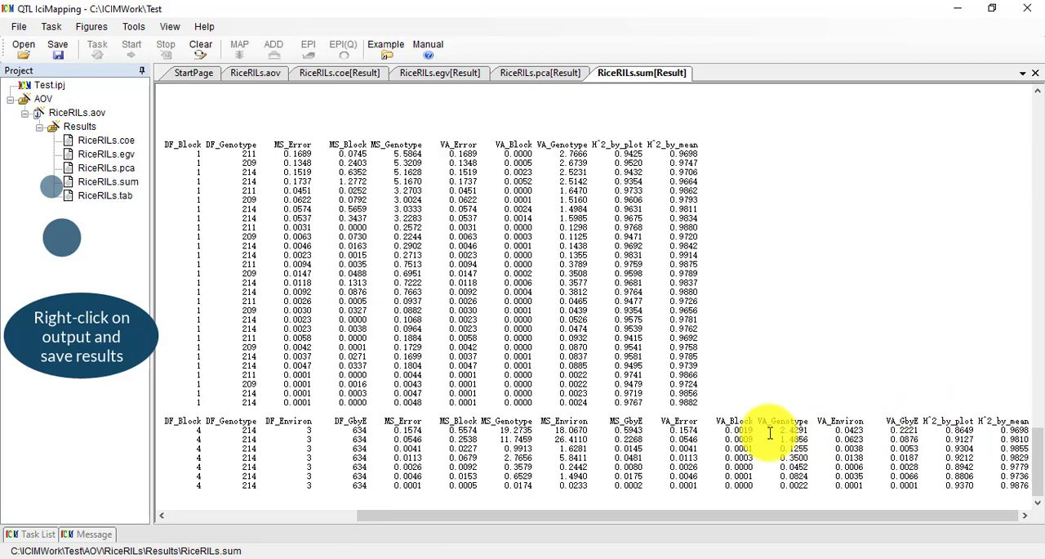
{"action": "left_click_drag", "start_coordinate": [457, 522], "coordinate": [302, 457]}
Open the result file RiceRILs.tab and examine the CombinedANOVA table for trait GA.
{"action": "left_click", "coordinate": [114, 196]}
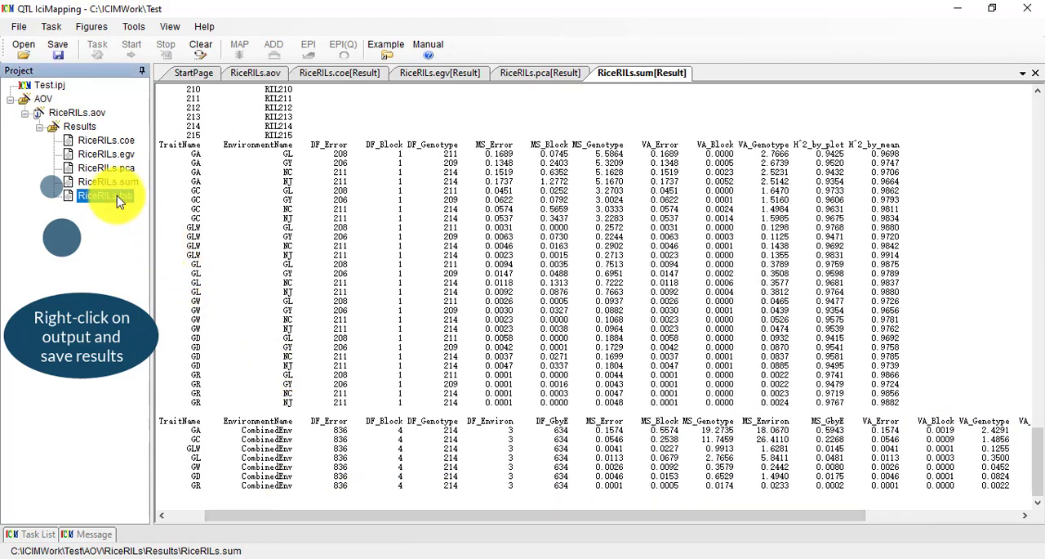
{"action": "double_click", "coordinate": [106, 196]}
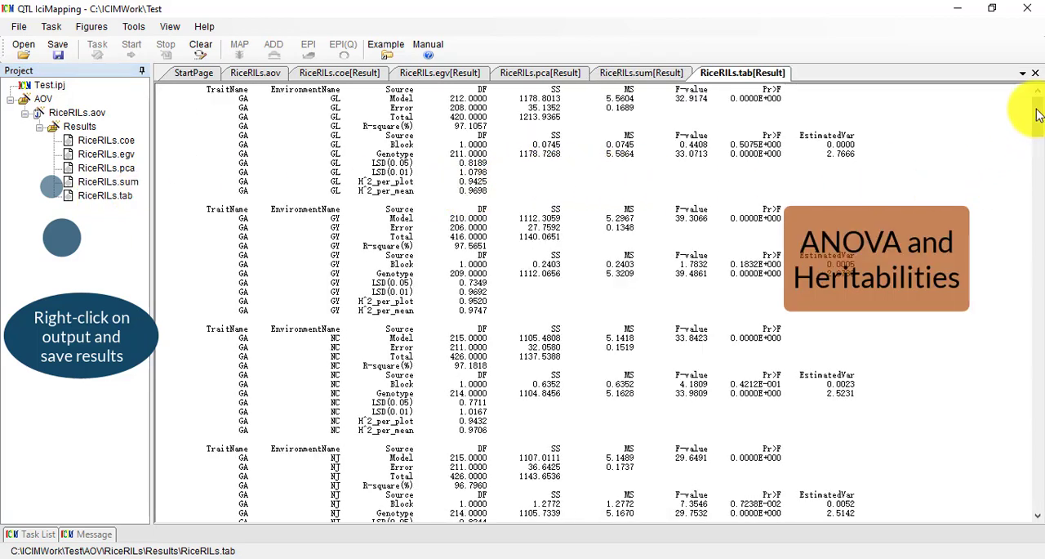
{"action": "left_click_drag", "start_coordinate": [1037, 114], "coordinate": [1034, 420]}
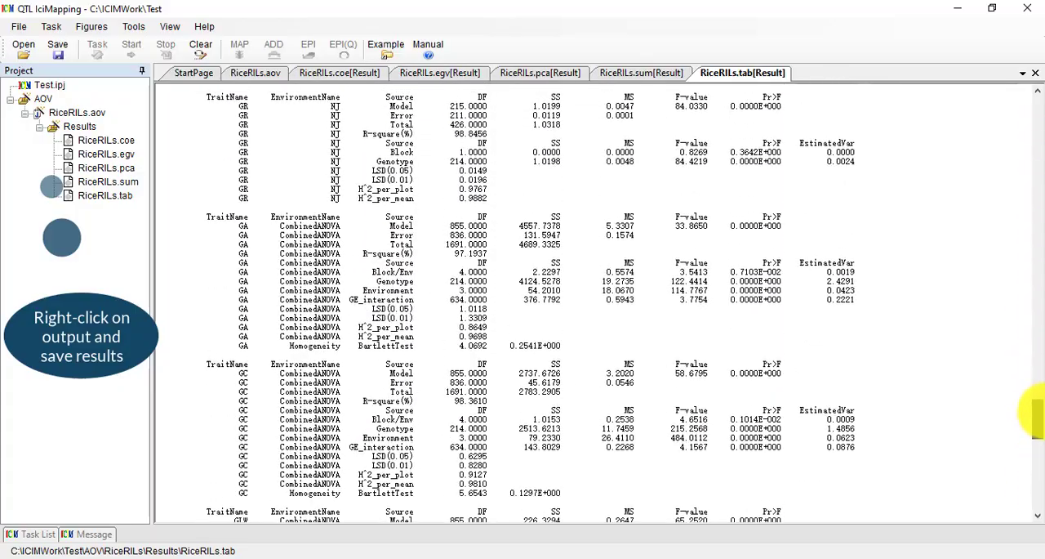
{"action": "left_click", "coordinate": [248, 226]}
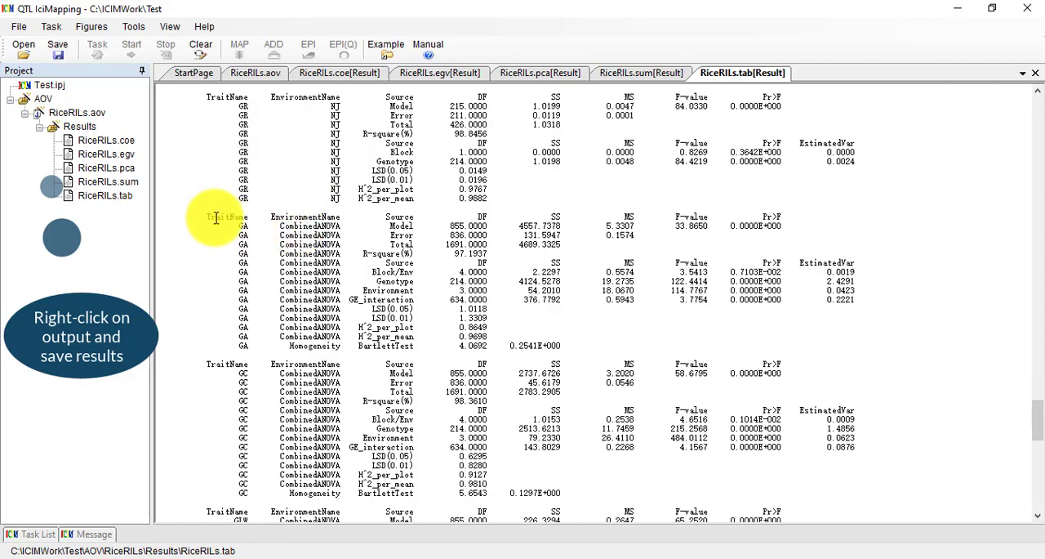
{"action": "left_click_drag", "start_coordinate": [215, 217], "coordinate": [781, 346]}
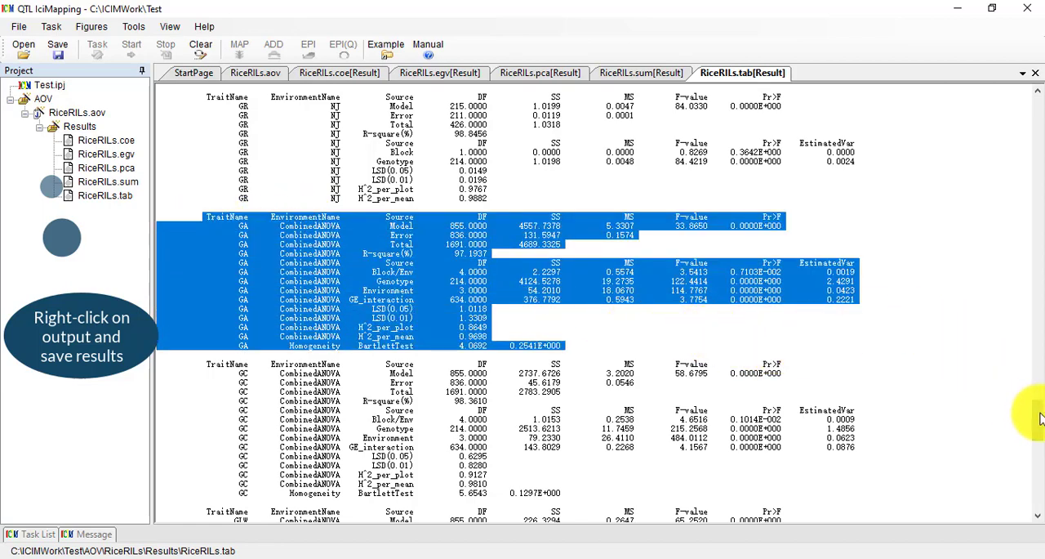
{"action": "left_click_drag", "start_coordinate": [1040, 418], "coordinate": [1034, 96]}
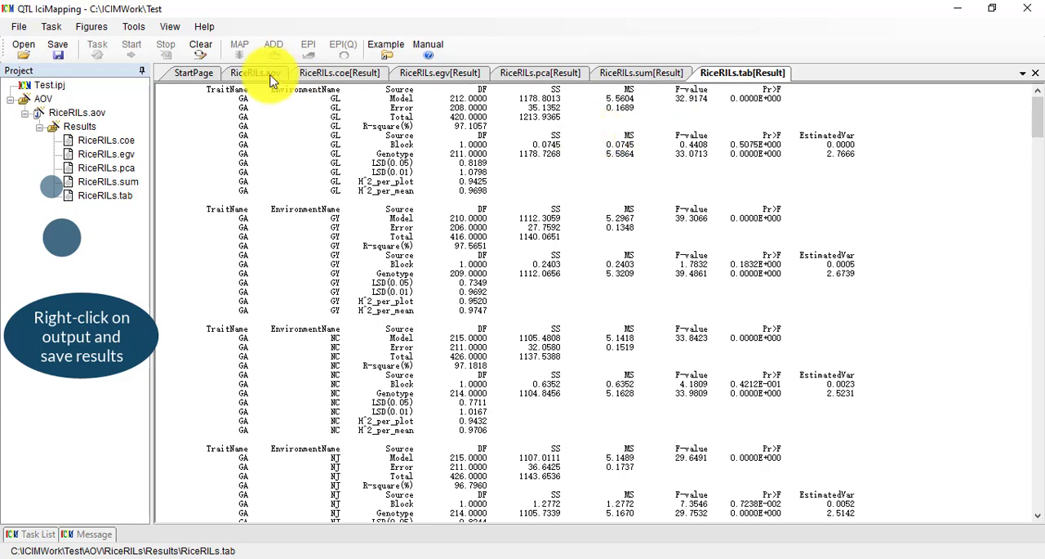
Return to RiceRILs.aov, display its ANOVA bi-plot for trait GA and check the available bi-plot types.
{"action": "left_click", "coordinate": [79, 112]}
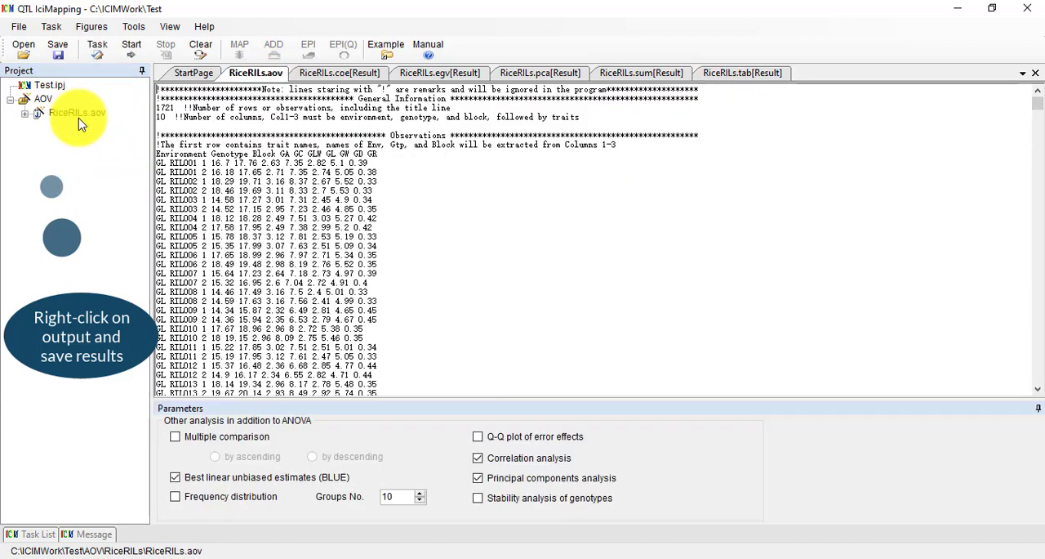
{"action": "left_click", "coordinate": [98, 27]}
{"action": "mouse_move", "coordinate": [112, 44]}
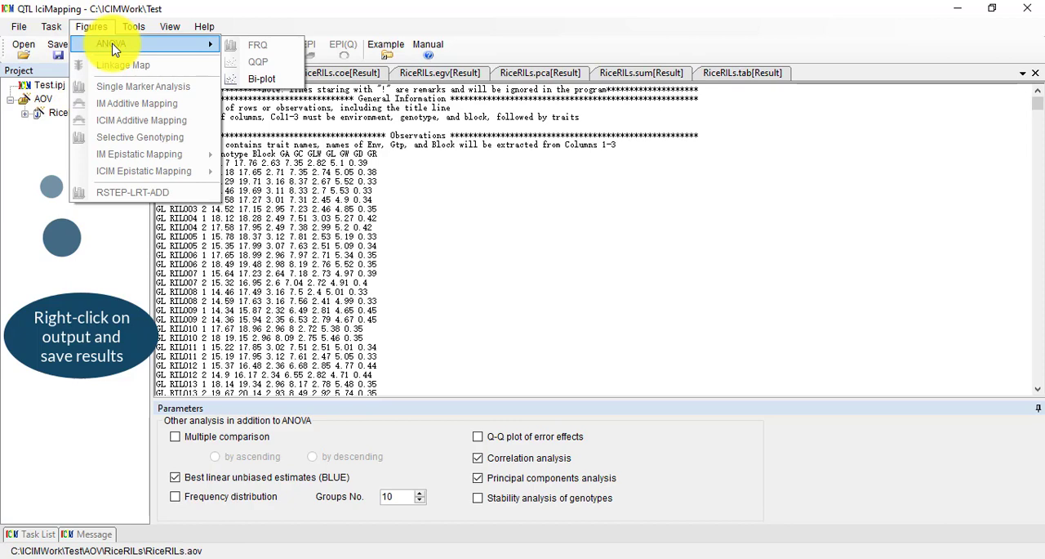
{"action": "left_click", "coordinate": [275, 77]}
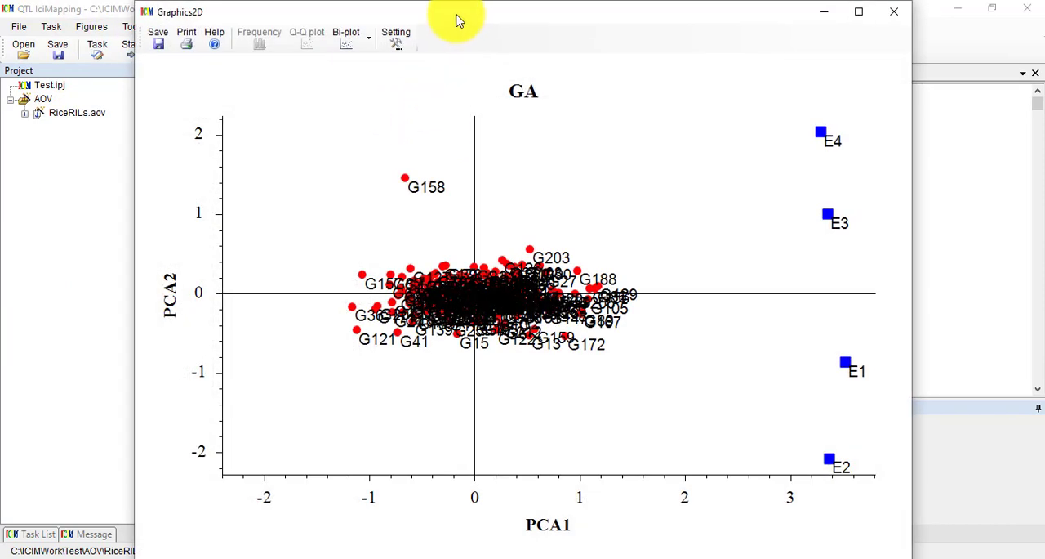
{"action": "left_click_drag", "start_coordinate": [458, 21], "coordinate": [445, 20]}
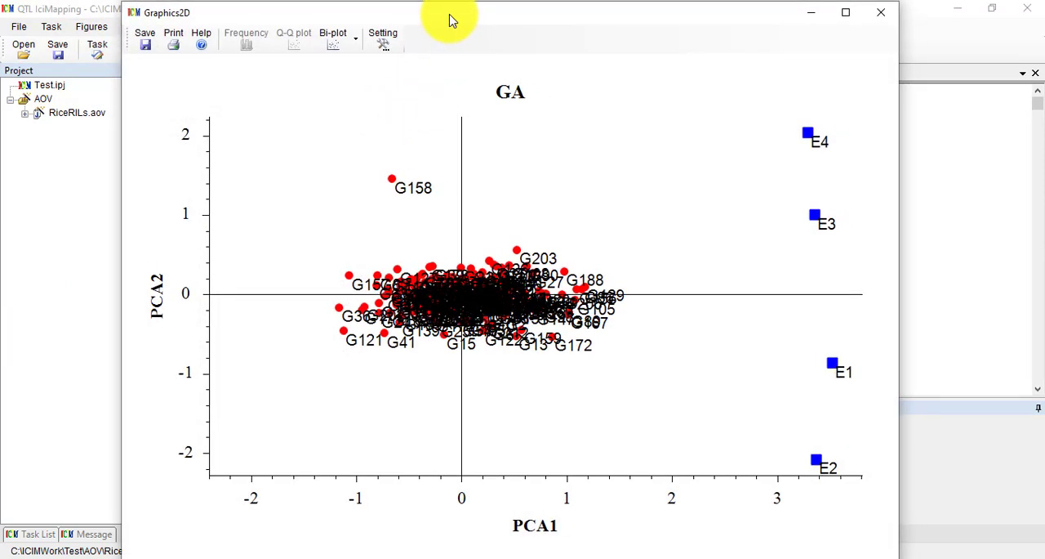
{"action": "left_click", "coordinate": [357, 43]}
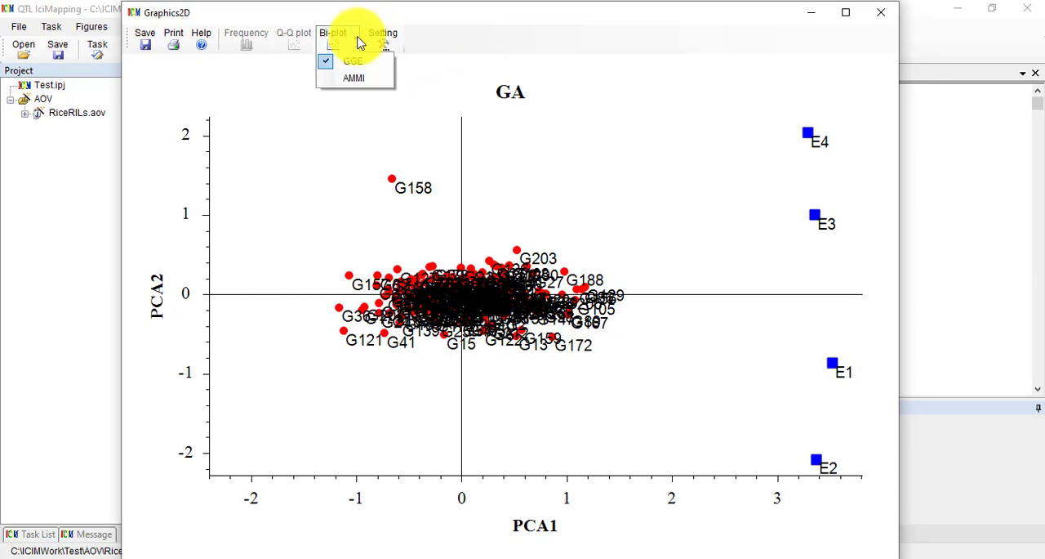
{"action": "left_click", "coordinate": [173, 263]}
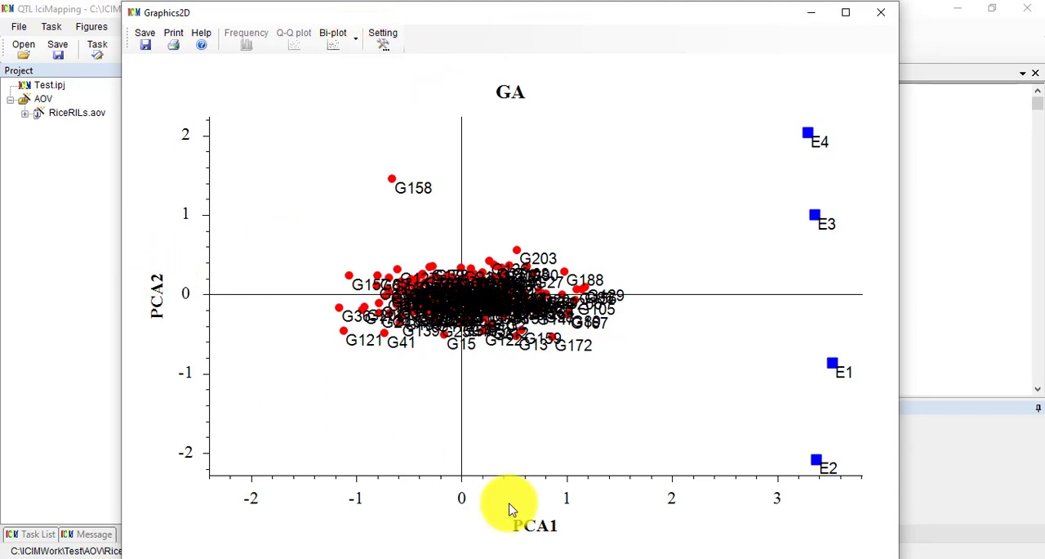
Add the traits GC, GLW, GL, GW, GD and GR to the bi-plot display alongside GA.
{"action": "left_click", "coordinate": [378, 44]}
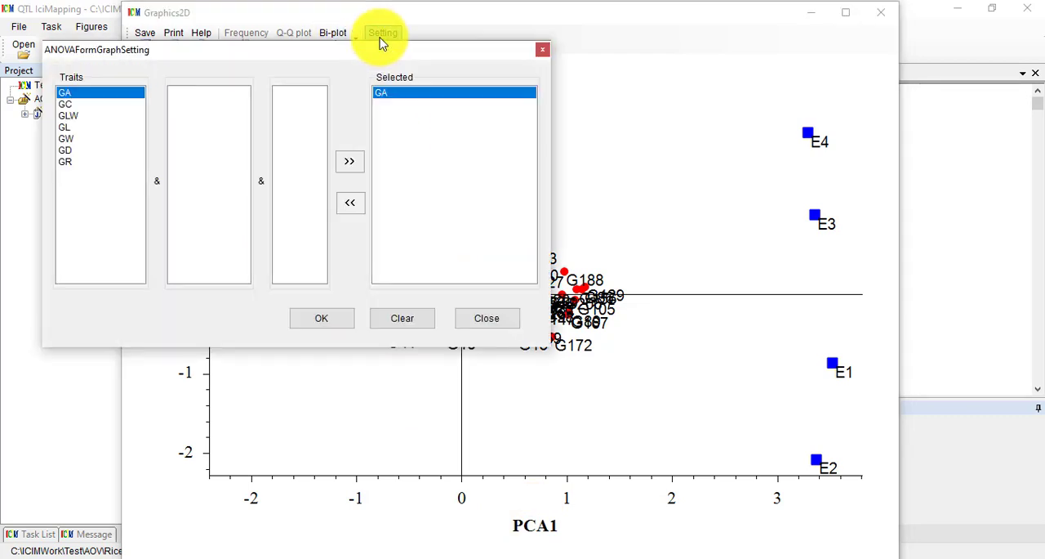
{"action": "left_click", "coordinate": [65, 104]}
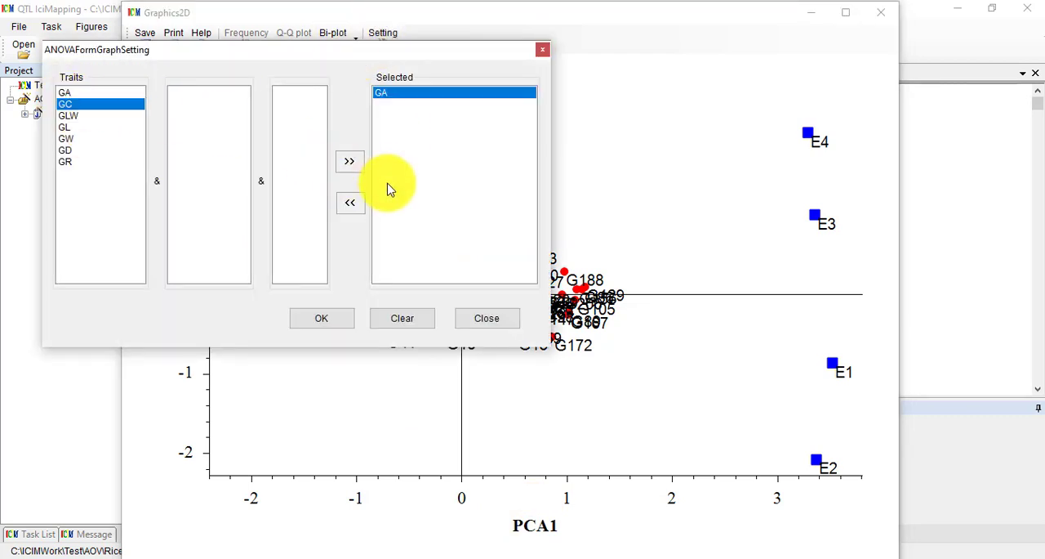
{"action": "left_click", "coordinate": [350, 160]}
{"action": "left_click", "coordinate": [78, 115]}
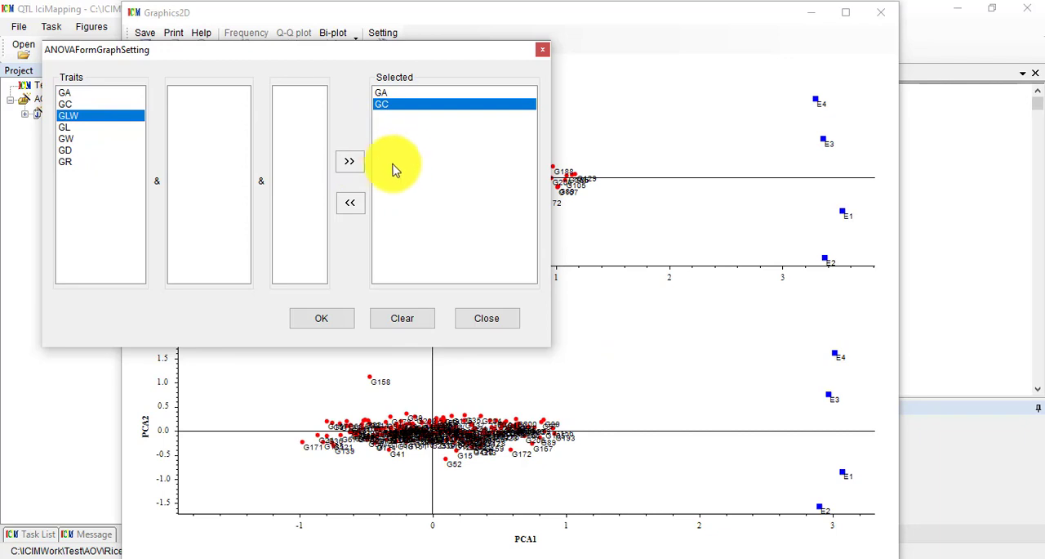
{"action": "left_click", "coordinate": [349, 161]}
{"action": "left_click", "coordinate": [82, 126]}
{"action": "left_click", "coordinate": [349, 161]}
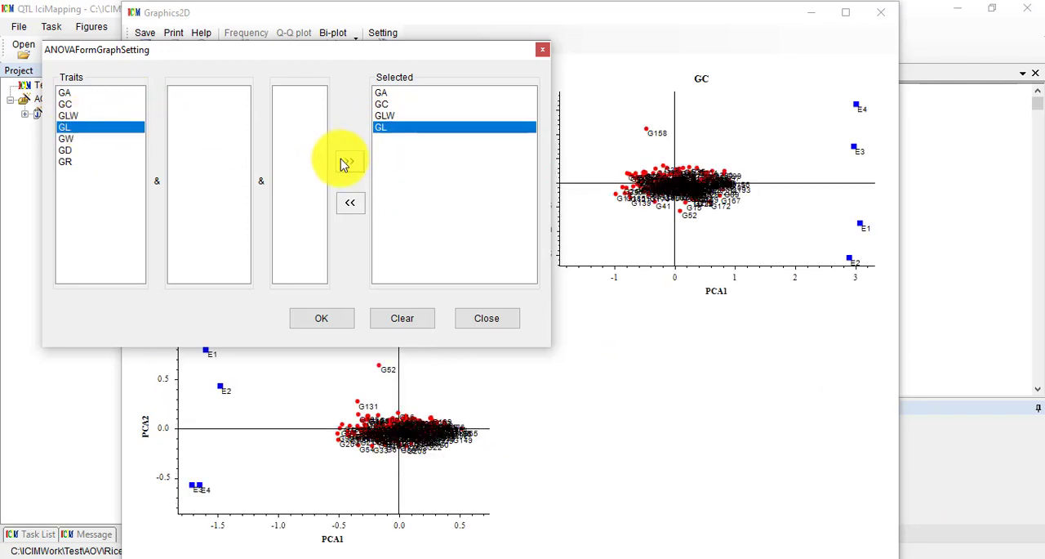
{"action": "left_click", "coordinate": [82, 138]}
{"action": "left_click", "coordinate": [350, 161]}
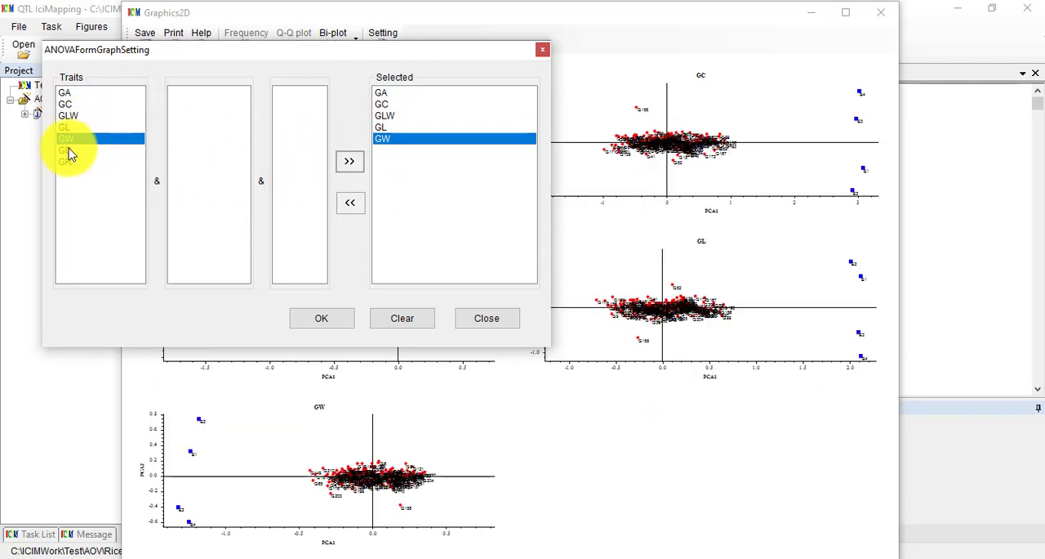
{"action": "left_click", "coordinate": [65, 150]}
{"action": "left_click", "coordinate": [350, 161]}
{"action": "left_click", "coordinate": [73, 162]}
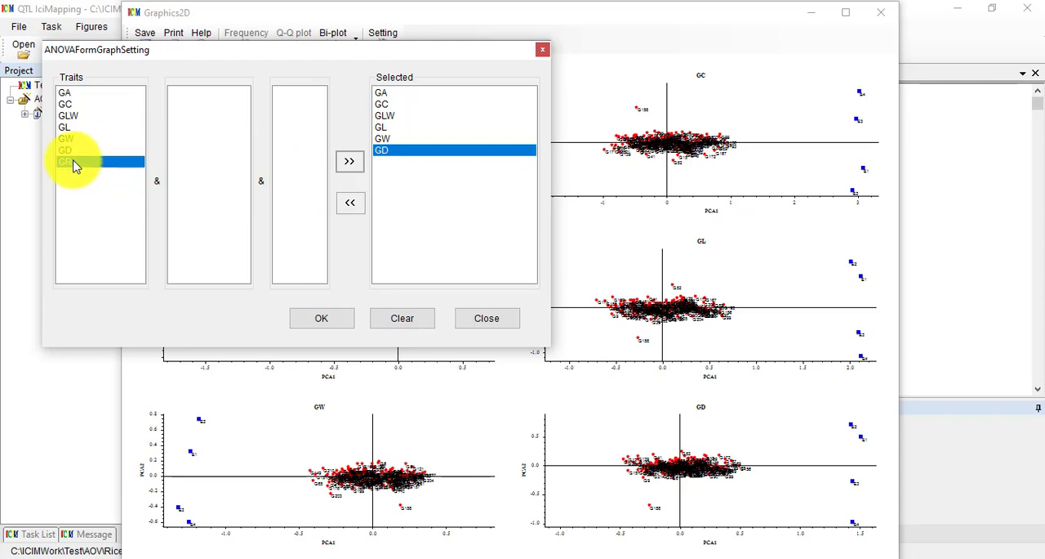
{"action": "left_click", "coordinate": [349, 162]}
{"action": "left_click", "coordinate": [343, 320]}
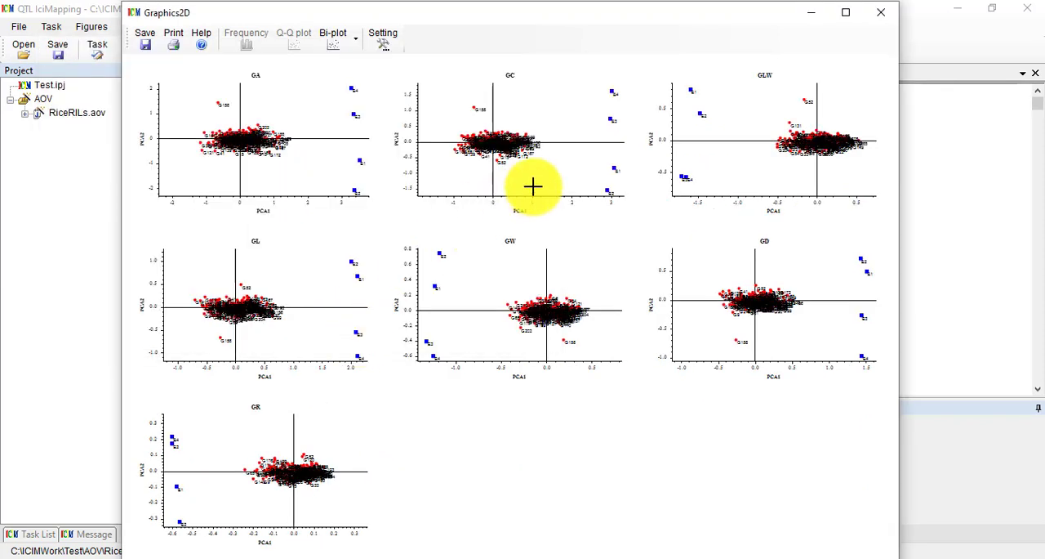
Switch the bi-plots of all seven traits to AMMI and maximize the graphics window.
{"action": "left_click", "coordinate": [355, 45]}
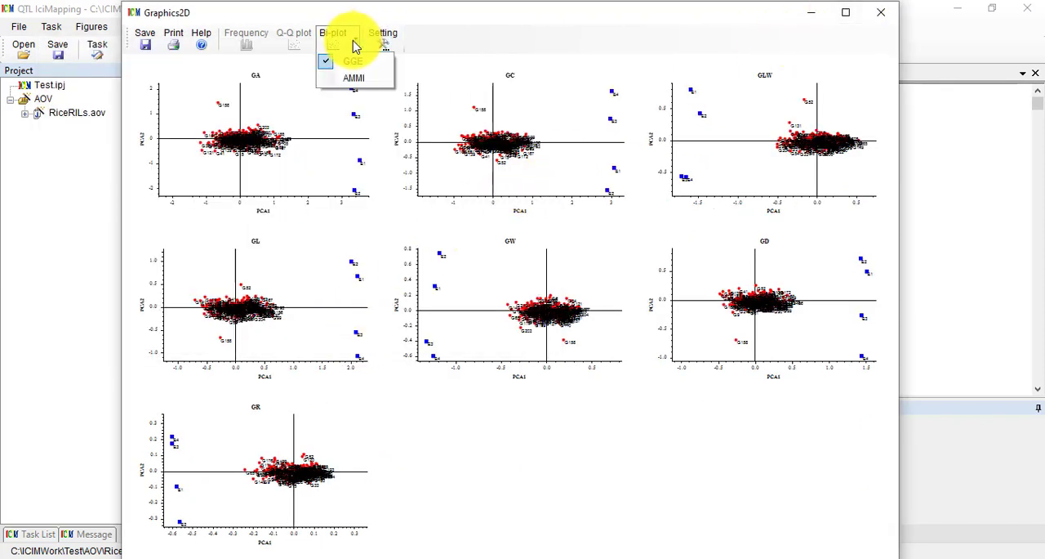
{"action": "left_click", "coordinate": [357, 41]}
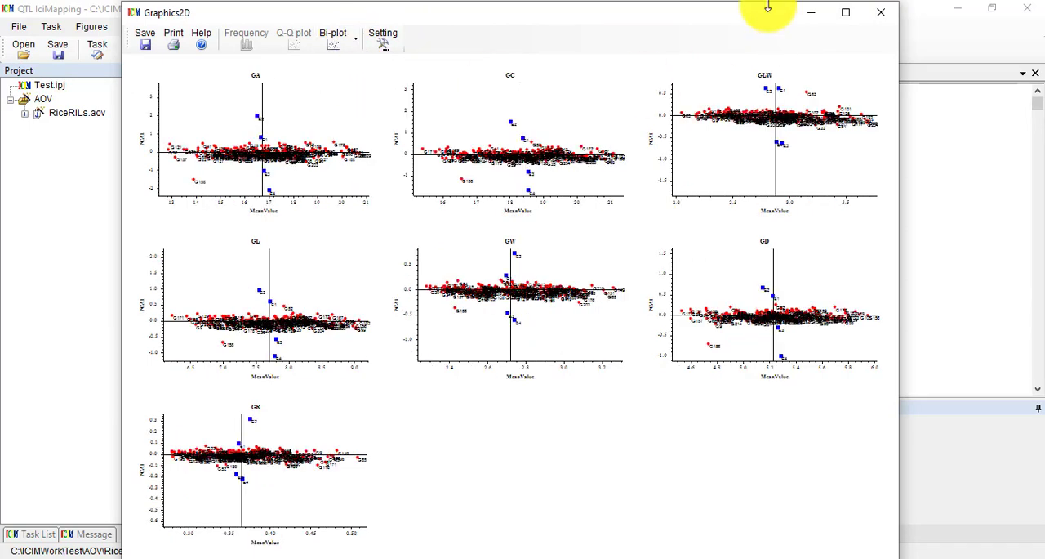
{"action": "left_click", "coordinate": [846, 14]}
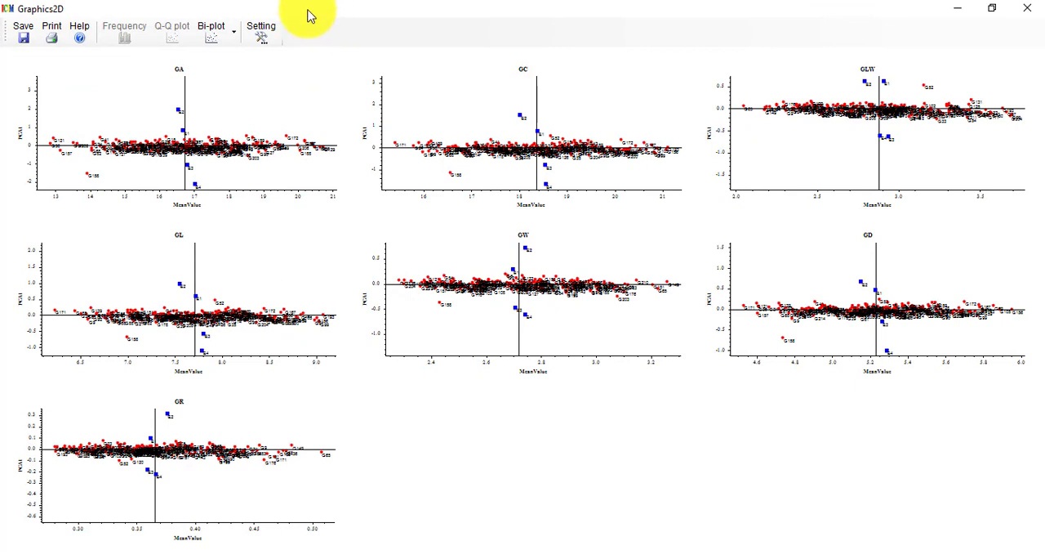
Remove every trait except GR from the selected bi-plots and apply the graph setting.
{"action": "left_click", "coordinate": [263, 32]}
{"action": "mouse_move", "coordinate": [406, 130]}
{"action": "left_mouse_down"}
{"action": "mouse_move", "coordinate": [406, 171]}
{"action": "mouse_move", "coordinate": [401, 149]}
{"action": "left_mouse_up"}
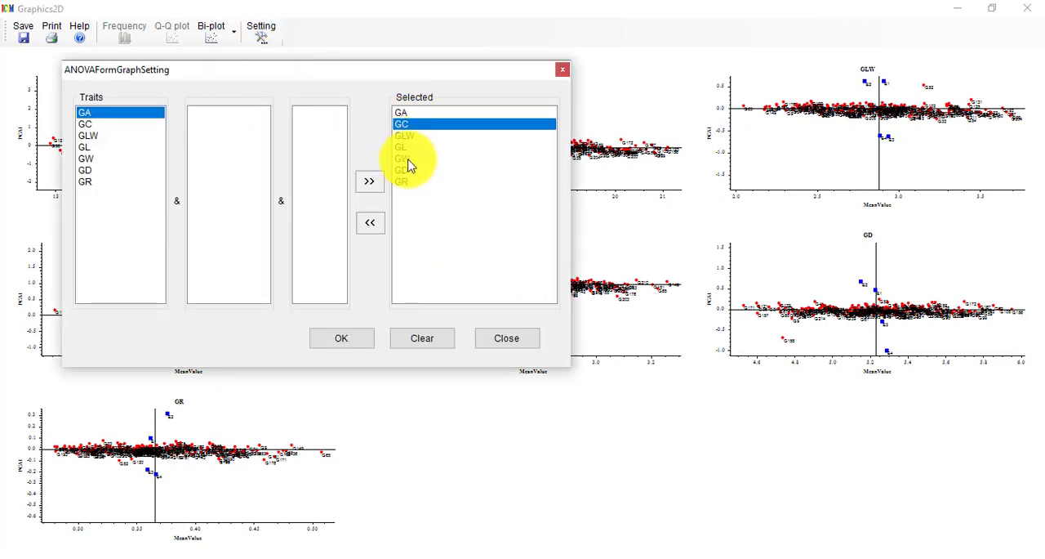
{"action": "left_click", "coordinate": [405, 183]}
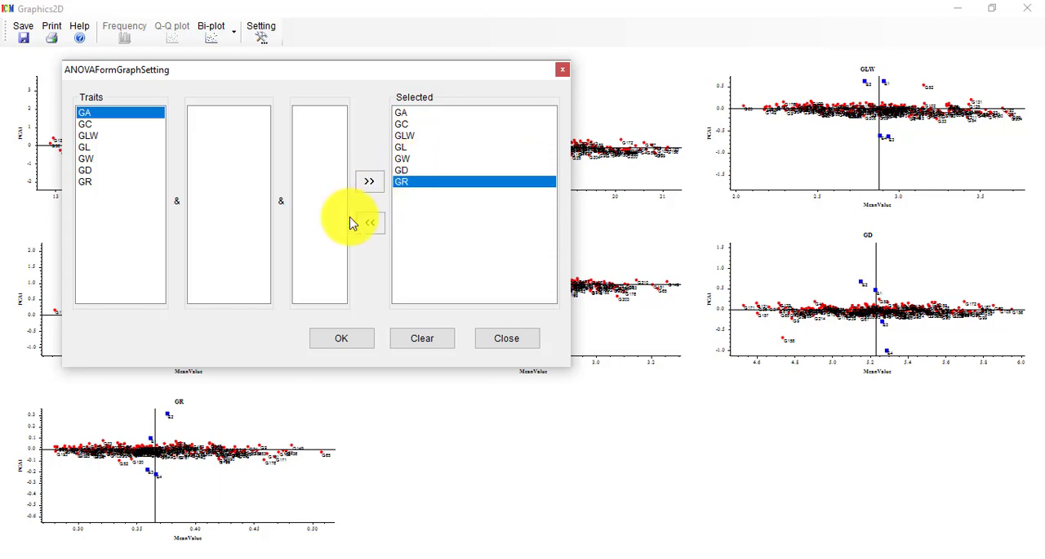
{"action": "left_click", "coordinate": [369, 184]}
{"action": "left_click", "coordinate": [372, 221]}
{"action": "left_click", "coordinate": [376, 221]}
{"action": "left_click", "coordinate": [375, 227]}
{"action": "left_click", "coordinate": [376, 227]}
{"action": "left_click", "coordinate": [376, 227]}
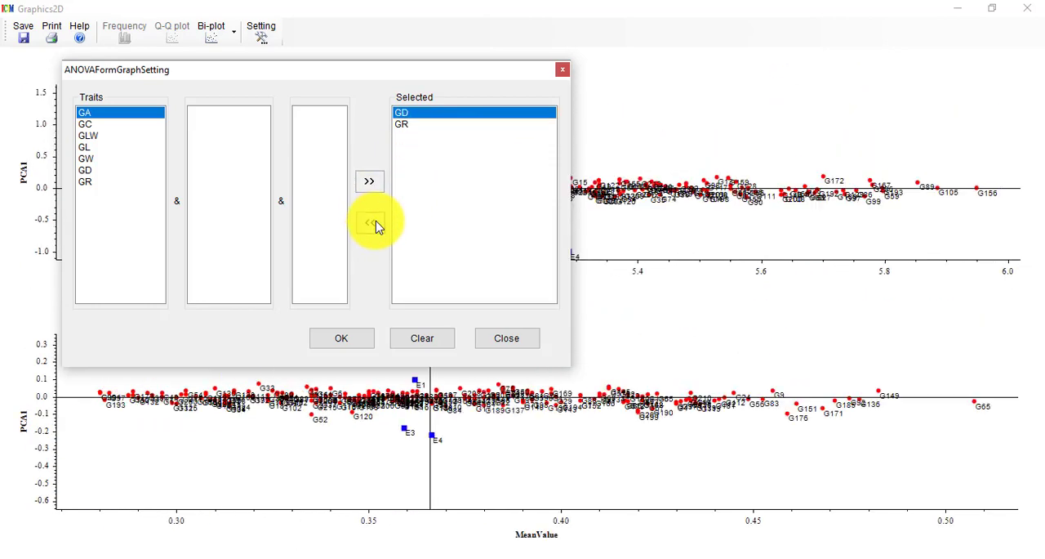
{"action": "left_click", "coordinate": [368, 336]}
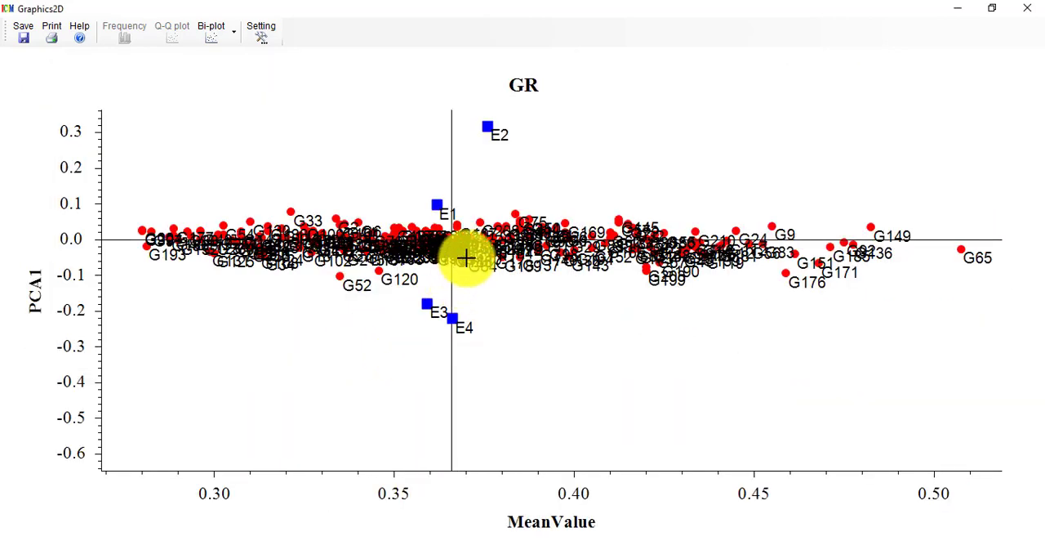
Compare the two bi-plot types for trait GR by switching to GGE and back to AMMI.
{"action": "left_click", "coordinate": [234, 35]}
{"action": "left_click", "coordinate": [235, 60]}
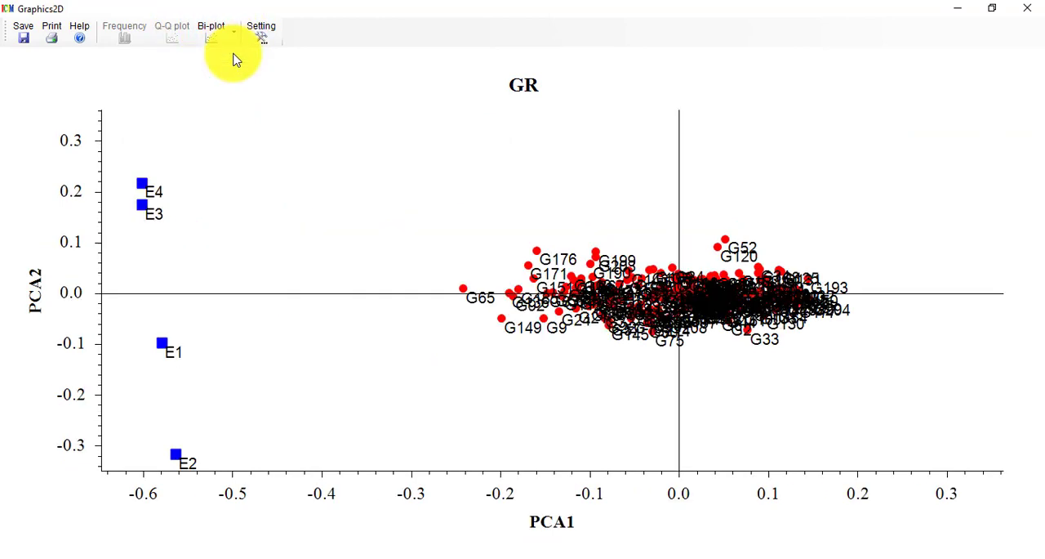
{"action": "left_click", "coordinate": [235, 34]}
{"action": "left_click", "coordinate": [235, 64]}
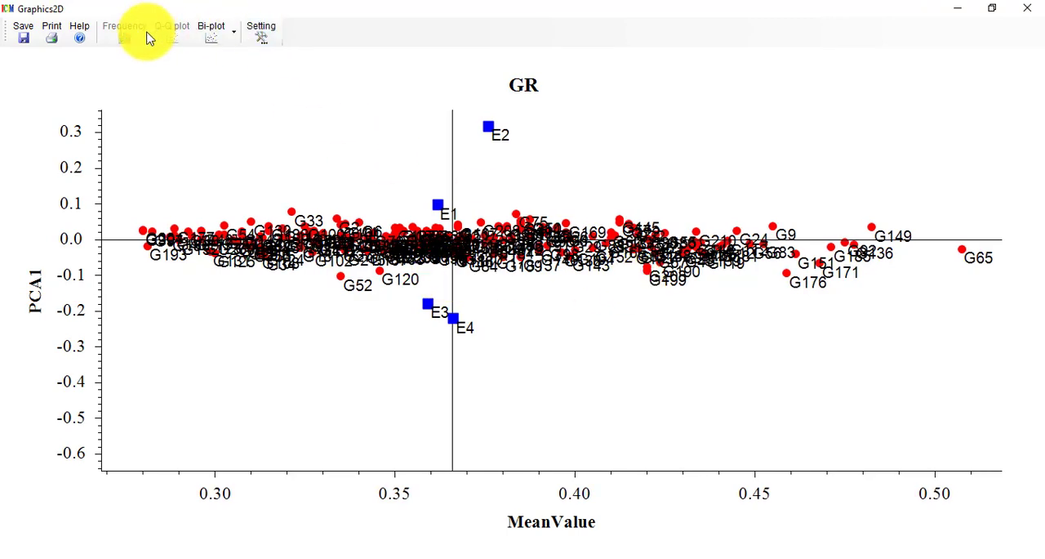
Close the bi-plot window, then rerun the RiceRILs ANOVA with frequency distribution enabled.
{"action": "left_click", "coordinate": [1034, 10]}
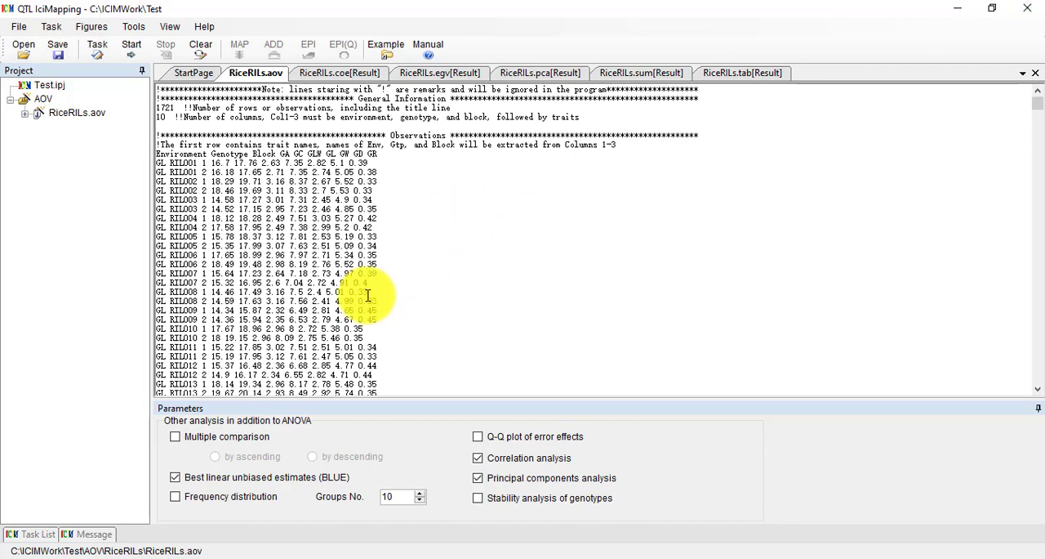
{"action": "left_click", "coordinate": [179, 502]}
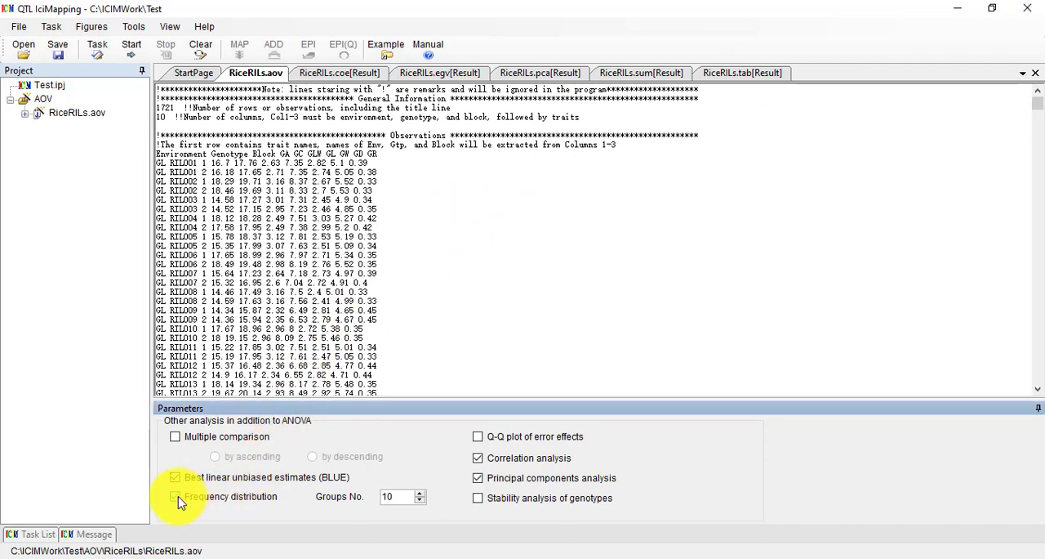
{"action": "left_click", "coordinate": [177, 498]}
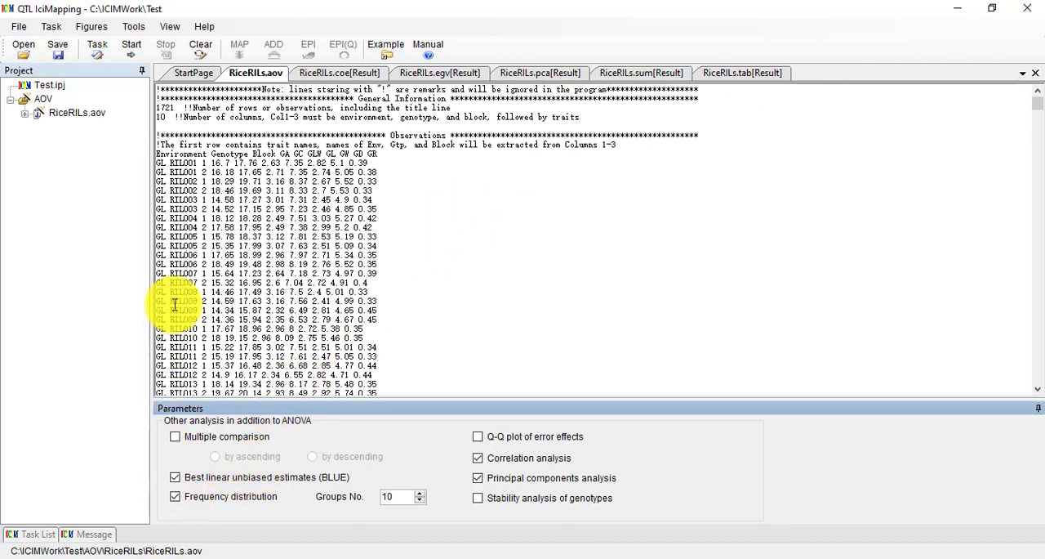
{"action": "left_click", "coordinate": [133, 49]}
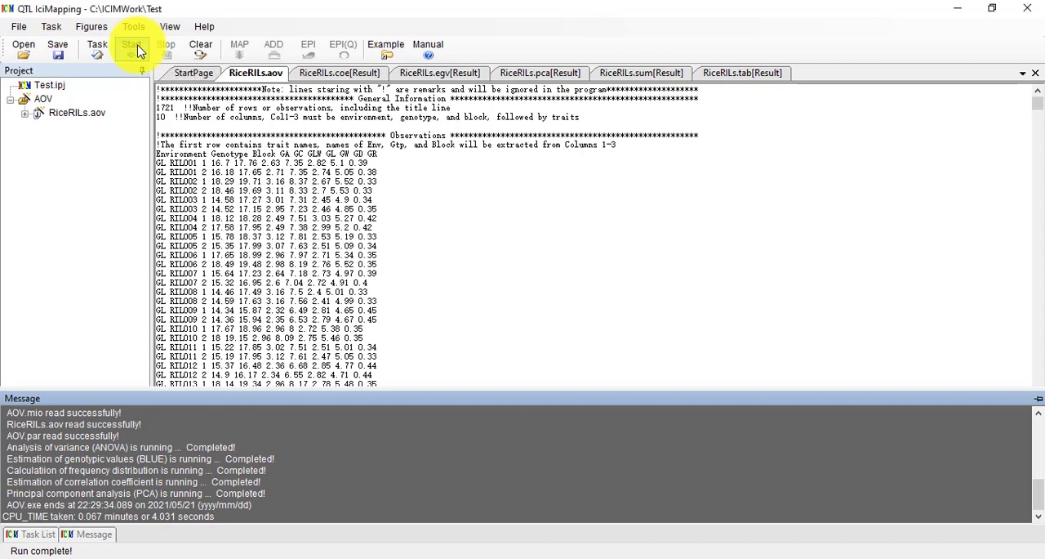
Expand the RiceRILs.aov results in the project tree and open the frequency distribution file RiceRILs.frq.
{"action": "left_click", "coordinate": [32, 100]}
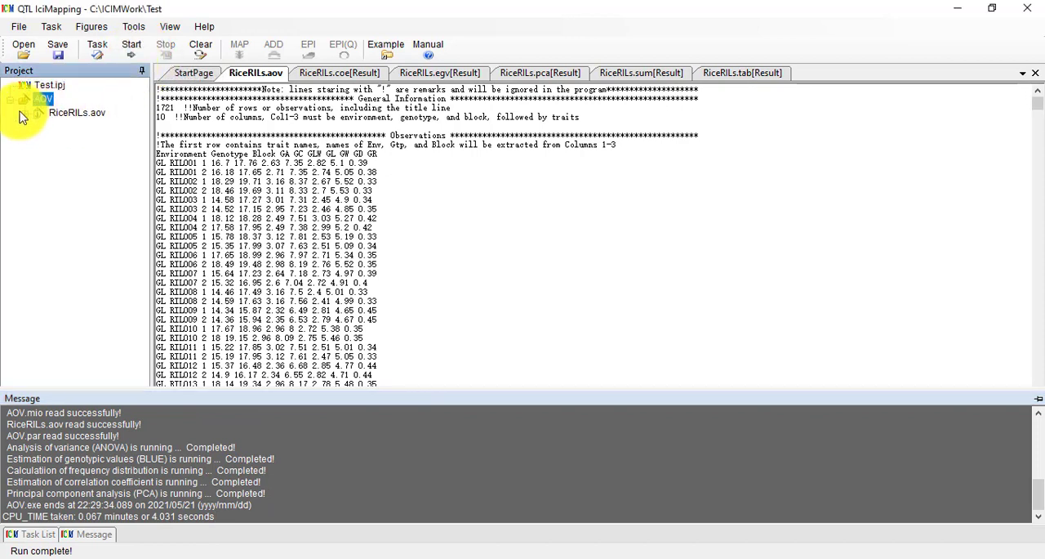
{"action": "left_click", "coordinate": [25, 113]}
{"action": "left_click", "coordinate": [39, 127]}
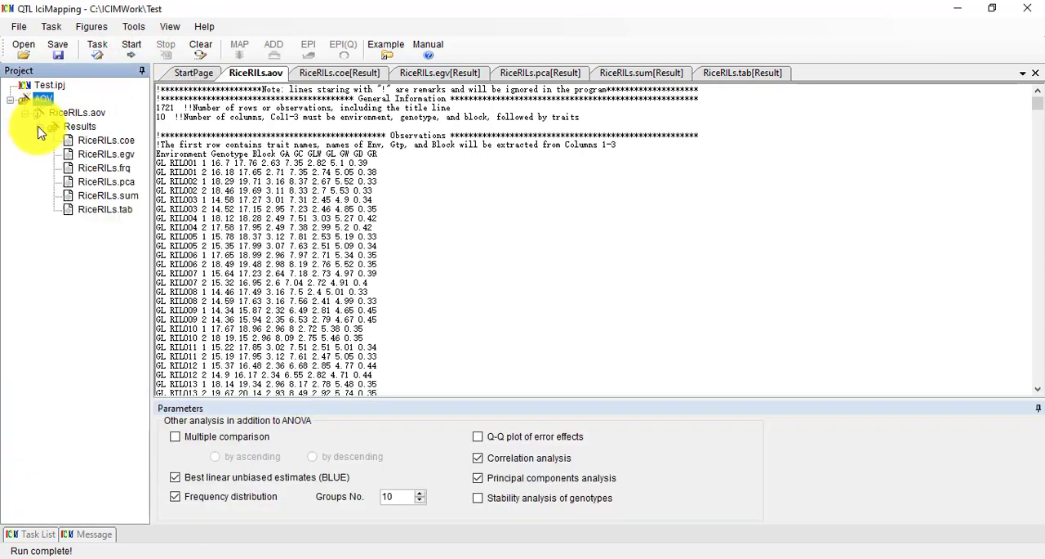
{"action": "double_click", "coordinate": [105, 167]}
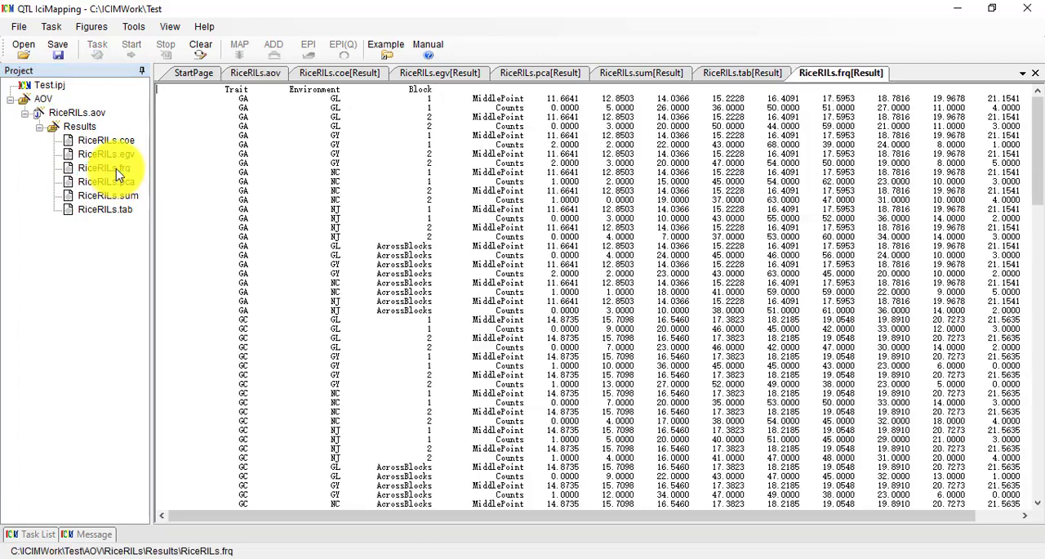
Return to the RiceRILs.aov input file and display its ANOVA frequency distribution graph.
{"action": "double_click", "coordinate": [79, 115]}
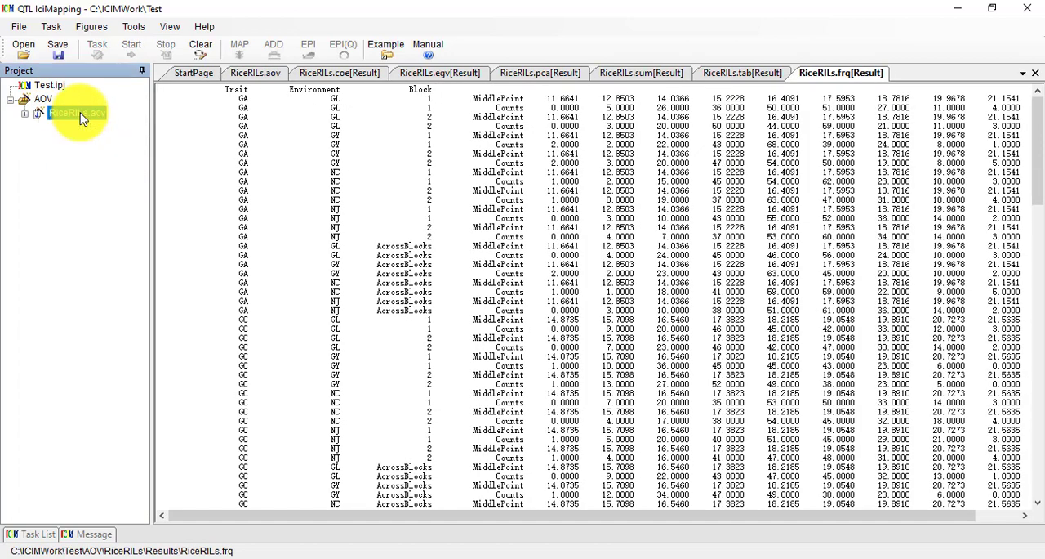
{"action": "left_click", "coordinate": [91, 27]}
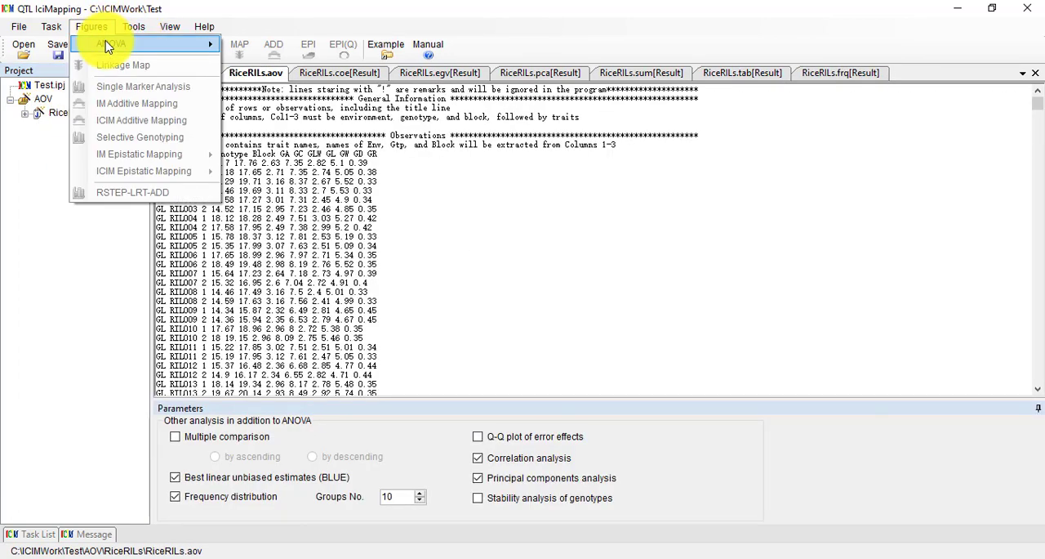
{"action": "mouse_move", "coordinate": [130, 46]}
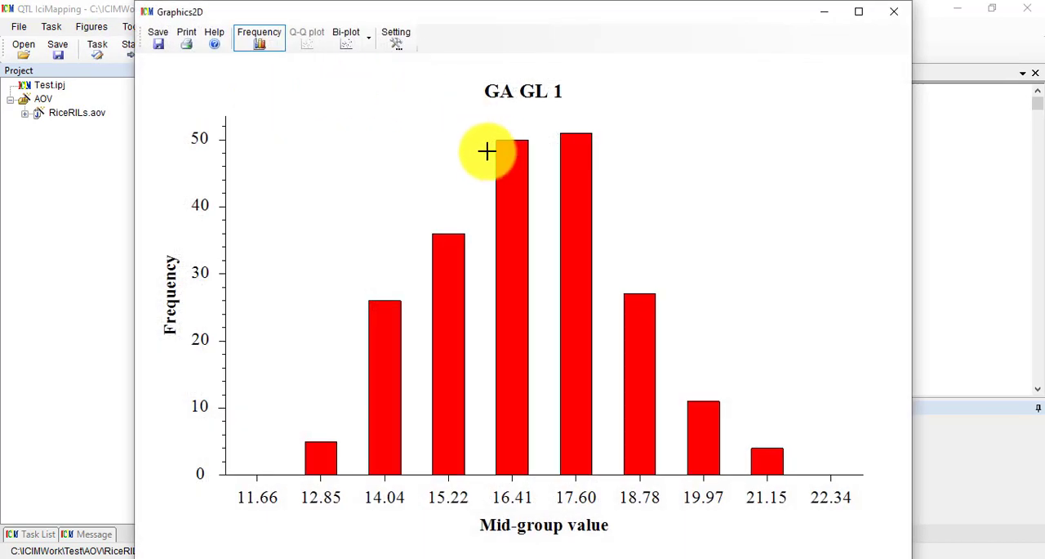
Add the AcrossBlocks and block 2 histograms for trait GA in environment GL, then close the graphics window.
{"action": "left_click", "coordinate": [398, 42]}
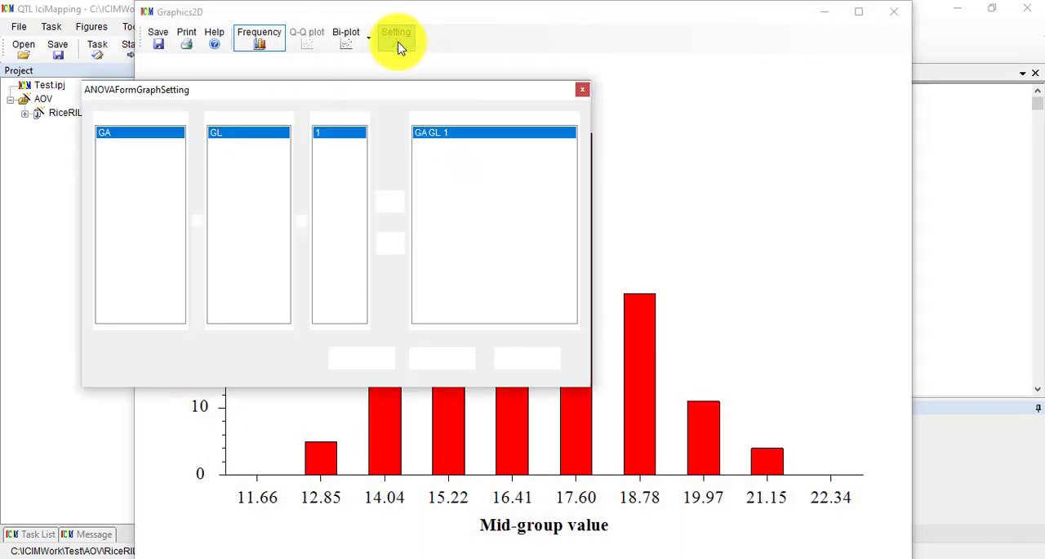
{"action": "left_click", "coordinate": [347, 158]}
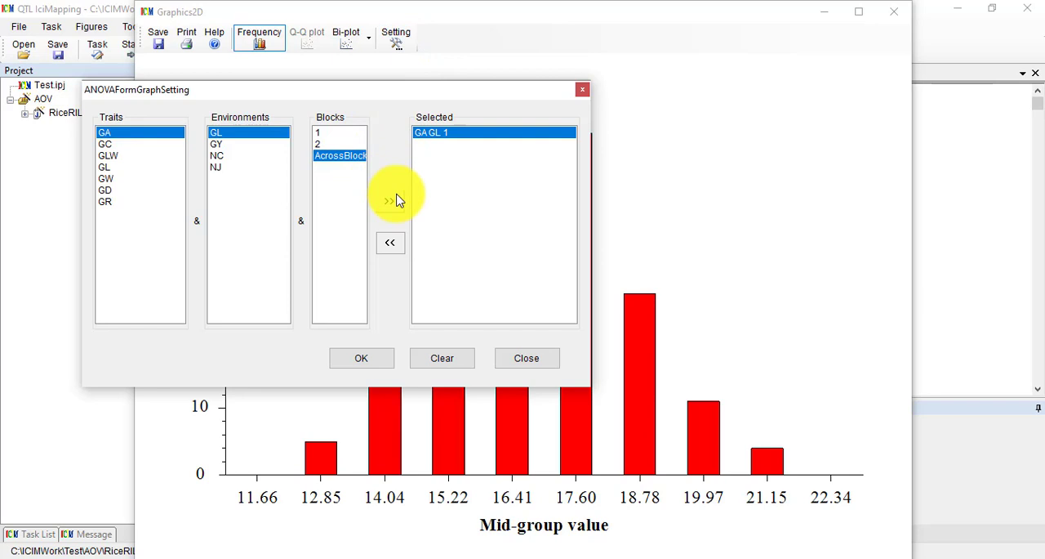
{"action": "left_click", "coordinate": [389, 200]}
{"action": "left_click", "coordinate": [331, 145]}
{"action": "left_click", "coordinate": [392, 200]}
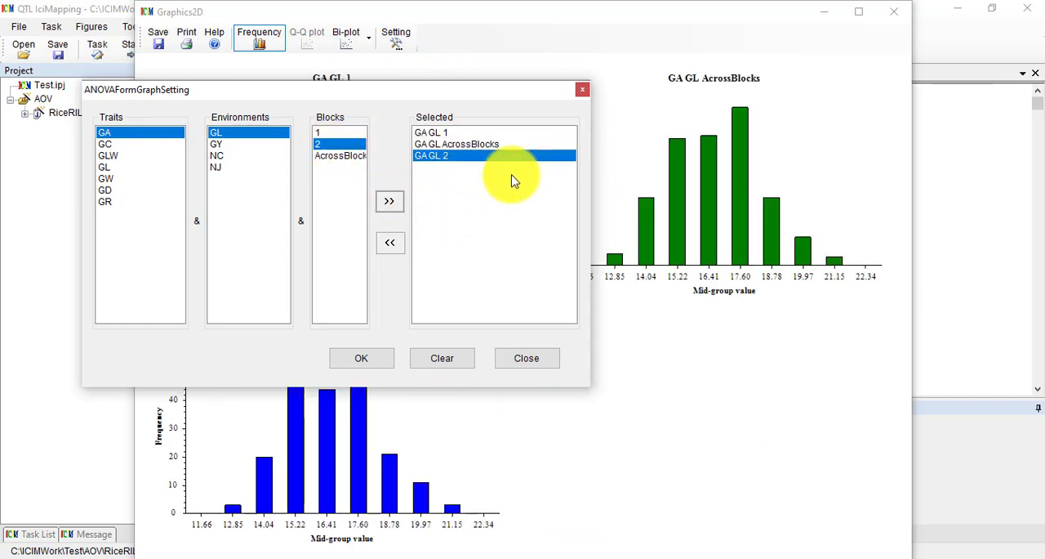
{"action": "left_click", "coordinate": [581, 89]}
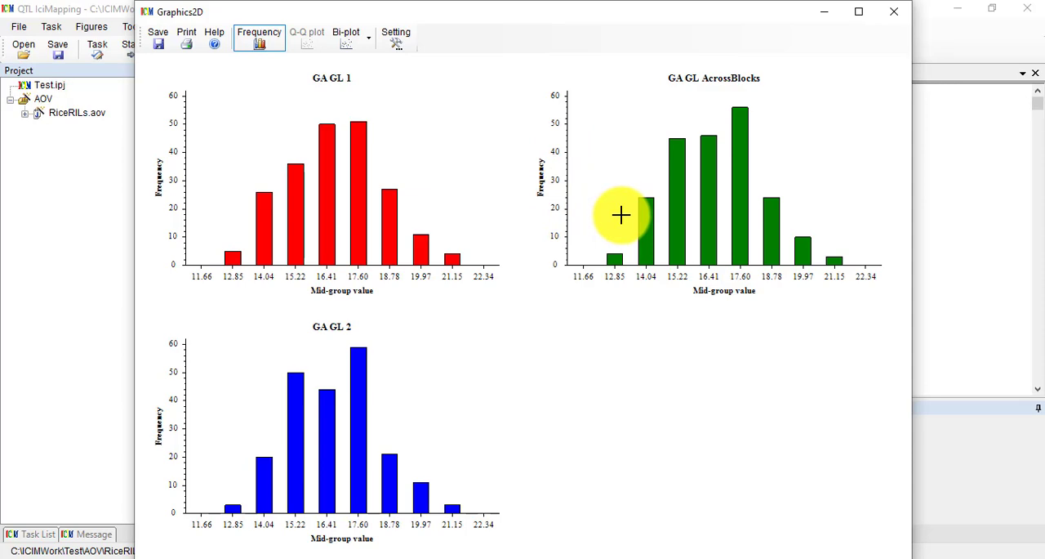
{"action": "left_click", "coordinate": [903, 18]}
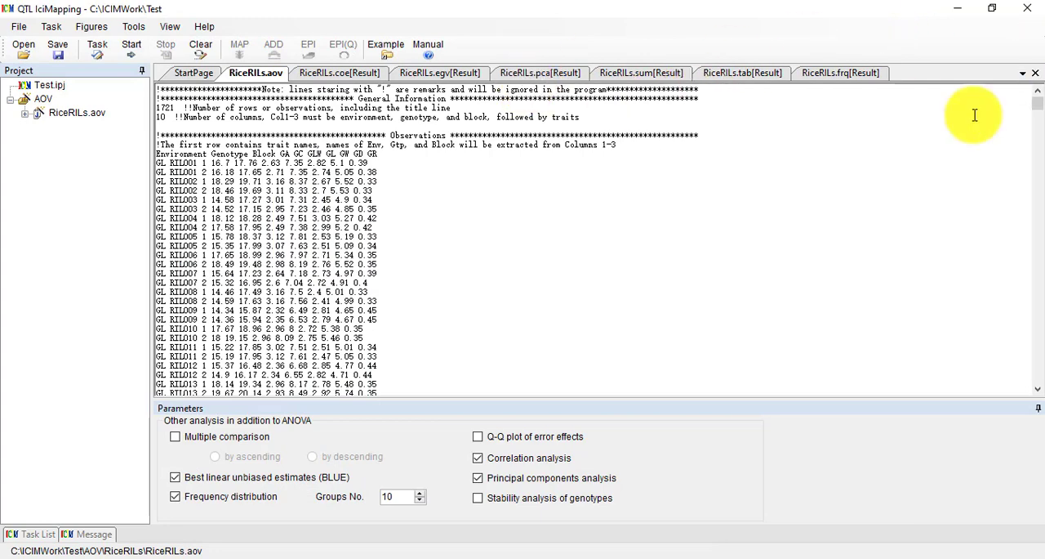